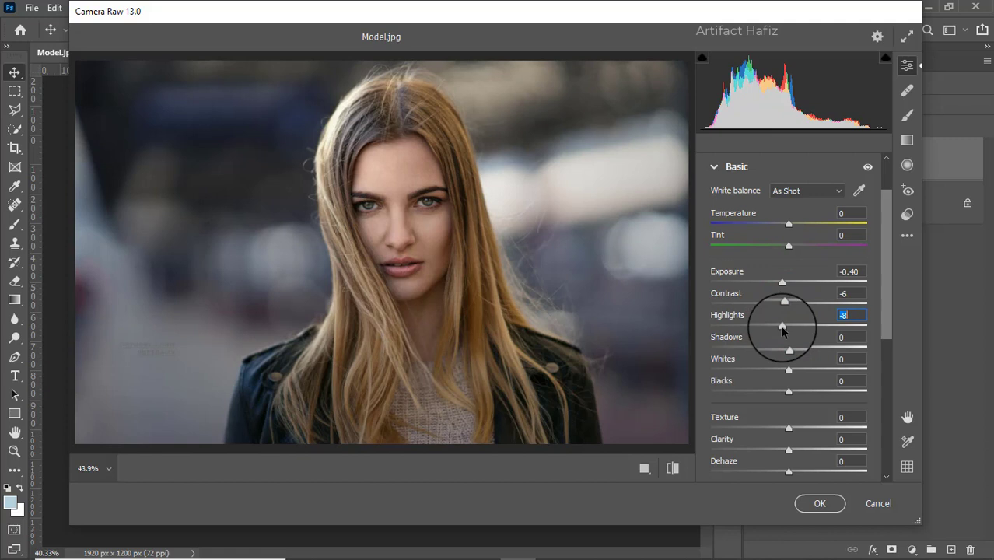
Set Highlights to -13, Shadows to +6, Whites to +65, Blacks to -5, Texture to -4, Clarity to +4 and Dehaze to +2
left_click_drag(782, 327, 840, 365)
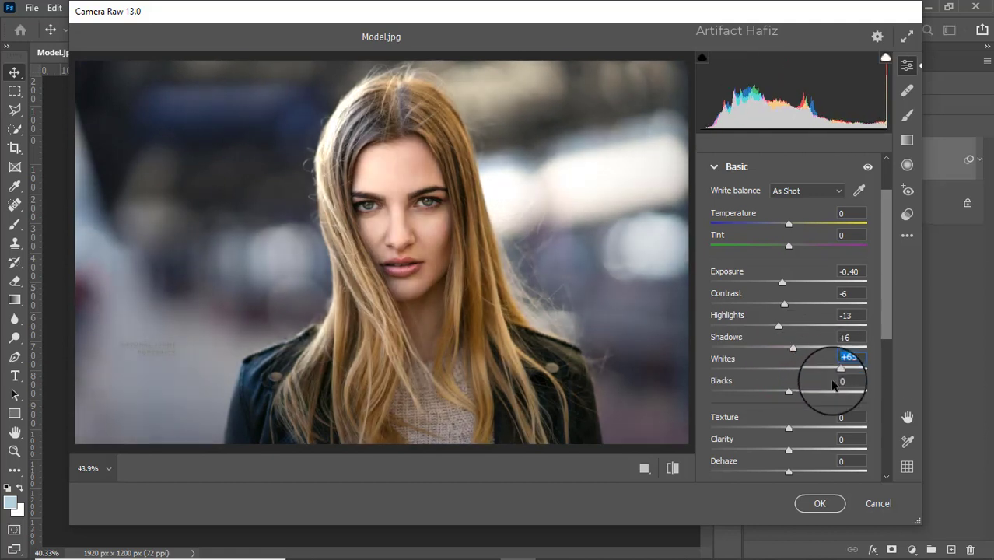
mouse_move(787, 393)
left_mouse_down()
mouse_move(776, 389)
mouse_move(785, 394)
left_mouse_up()
scroll(785, 396, "down", 3)
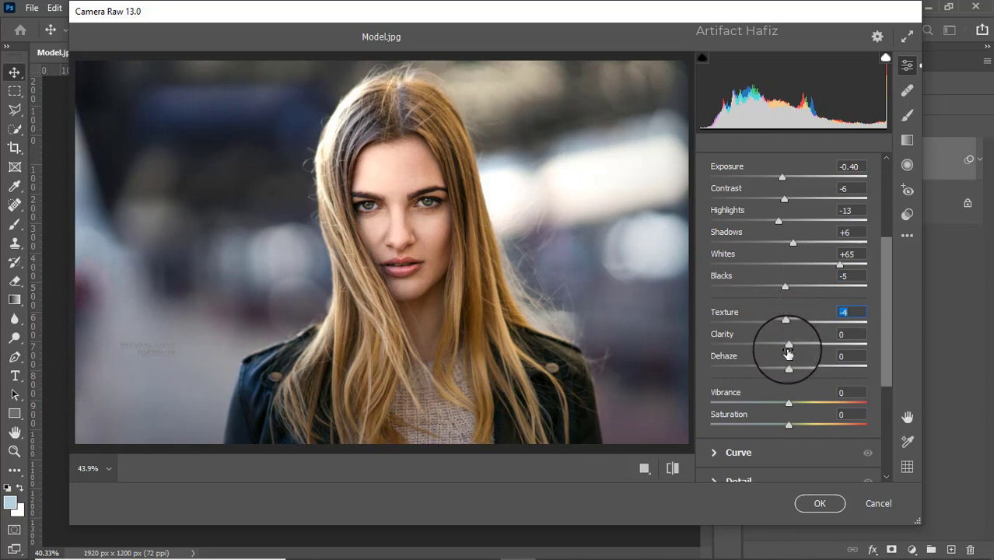
left_click_drag(789, 352, 814, 334)
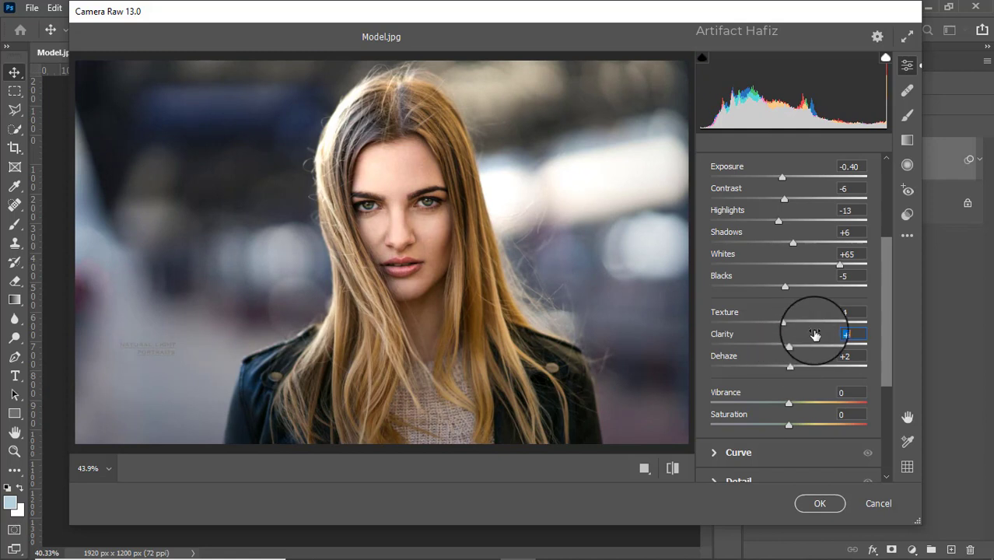
Shape the point curve with a shadow point at input 66, output 61 and a highlight point at input 194, output 184
scroll(812, 331, "down", 5)
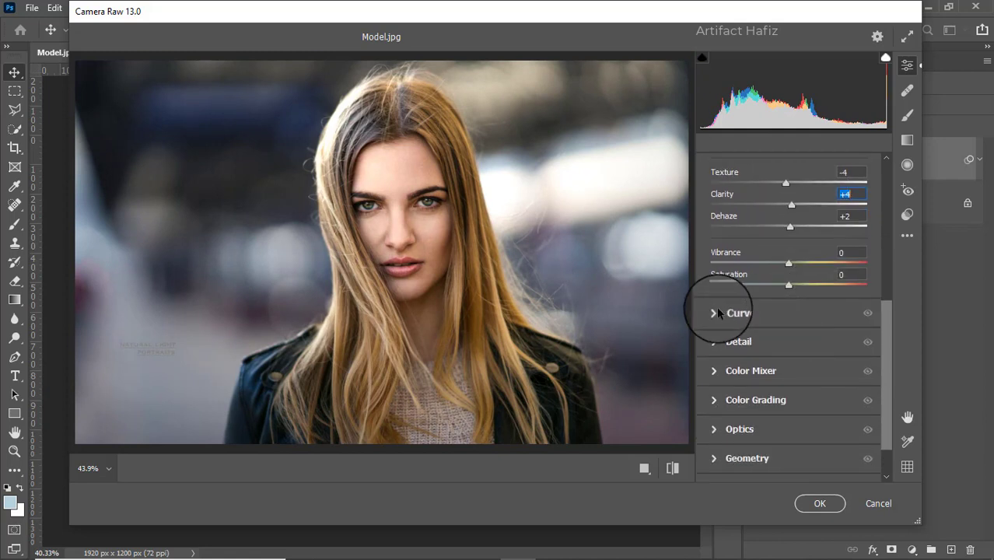
left_click(718, 313)
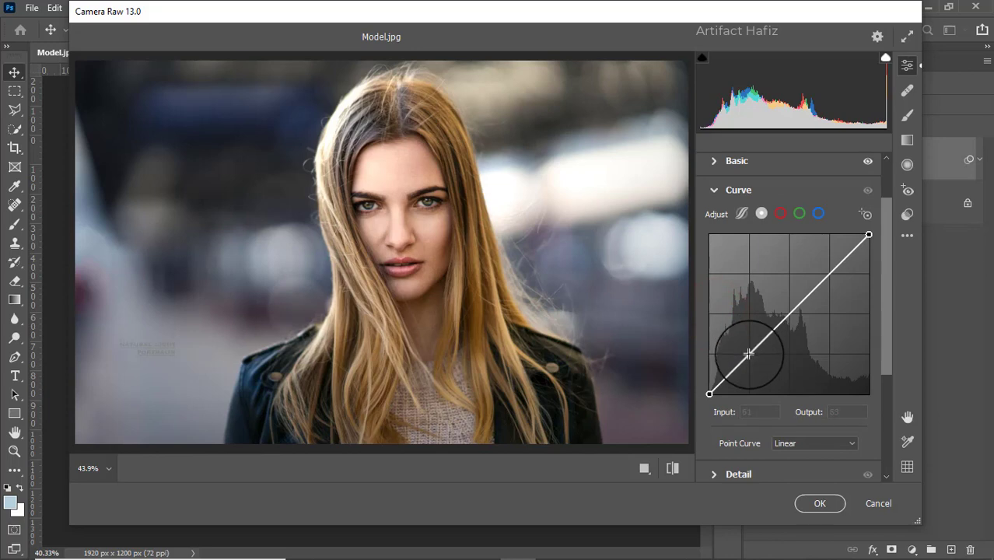
left_click_drag(748, 354, 751, 356)
key("ctrl+z")
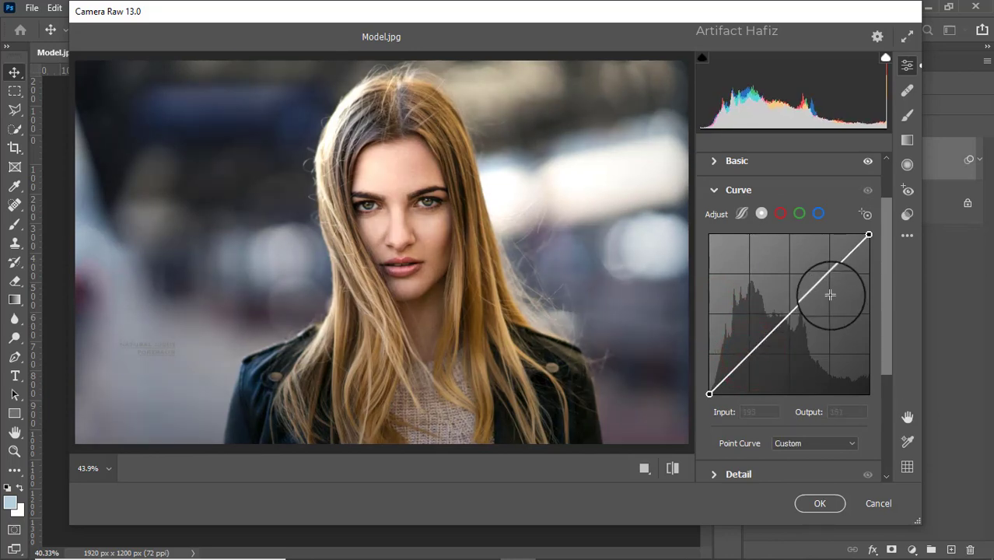
left_click(829, 274)
left_click_drag(829, 274, 827, 270)
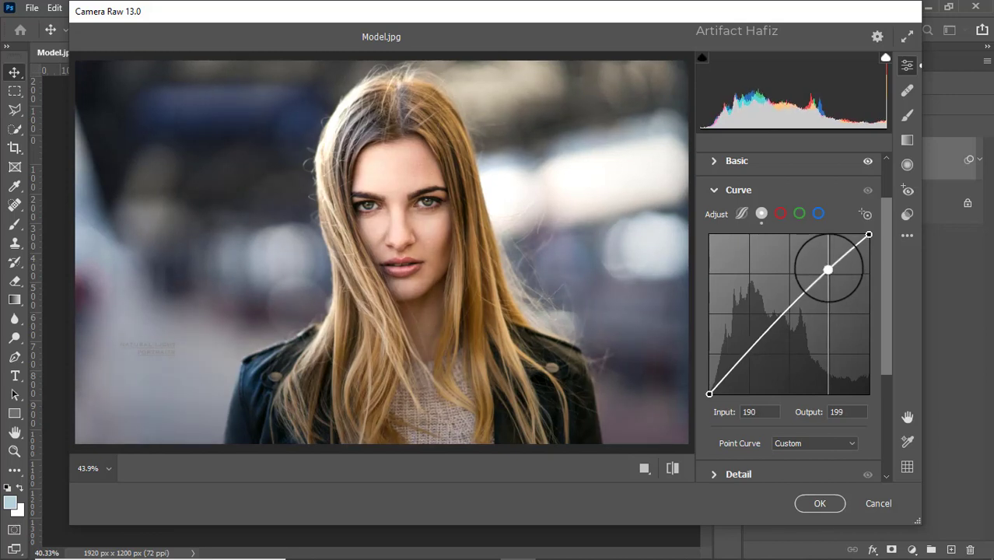
left_click_drag(749, 351, 750, 357)
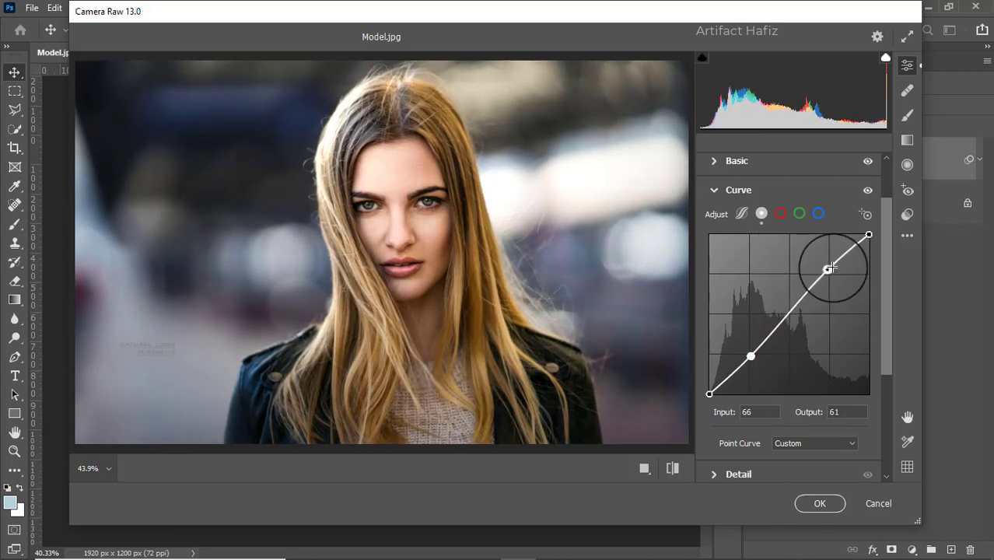
left_click_drag(827, 269, 832, 277)
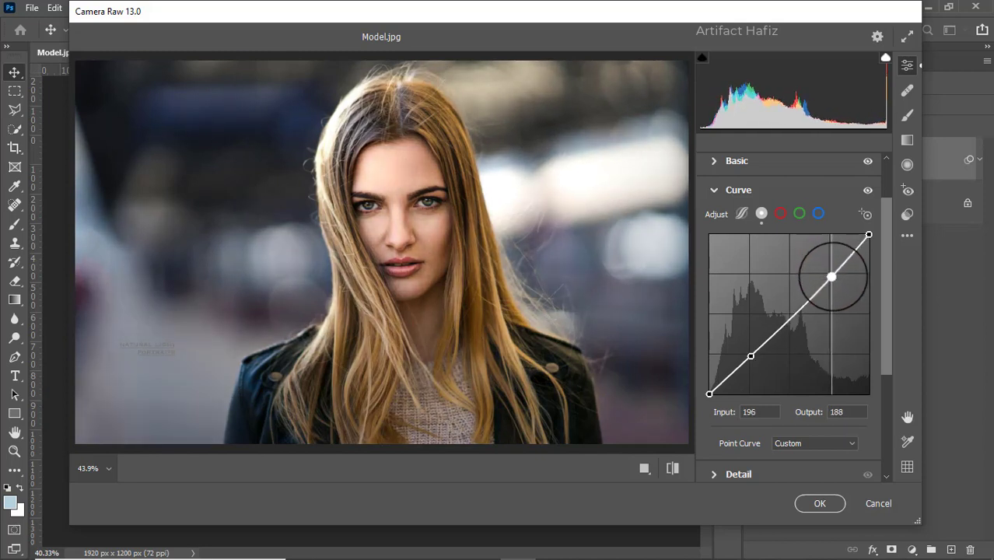
left_click_drag(831, 276, 830, 279)
Set the Detail adjustments to Noise Reduction 10 and Sharpening 8
scroll(799, 280, "down", 1)
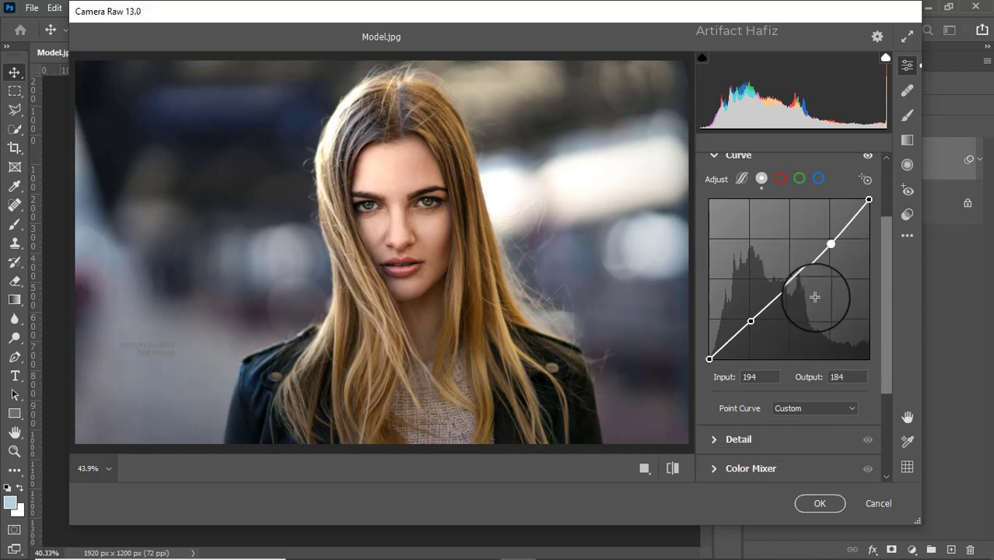
scroll(778, 317, "down", 2)
left_click(714, 373)
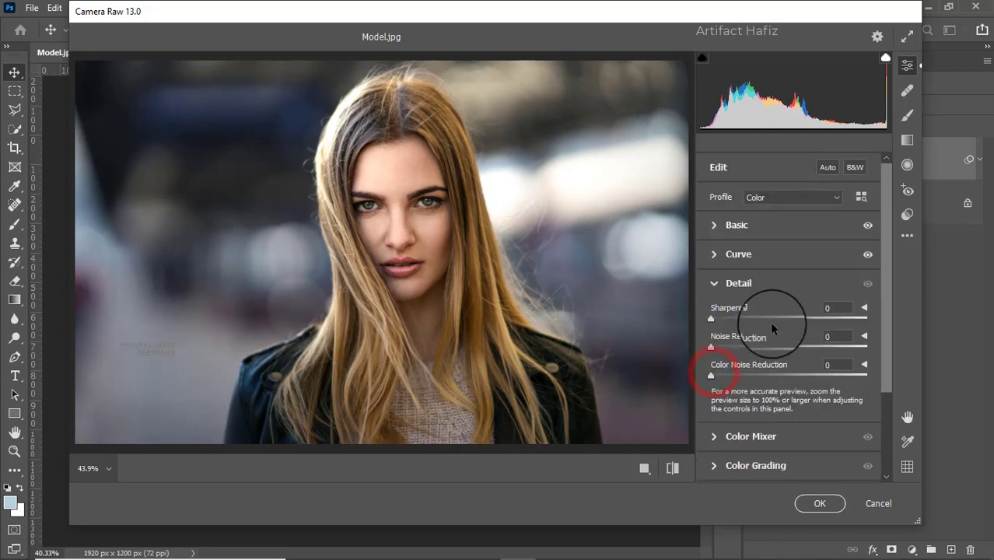
left_click_drag(711, 346, 729, 353)
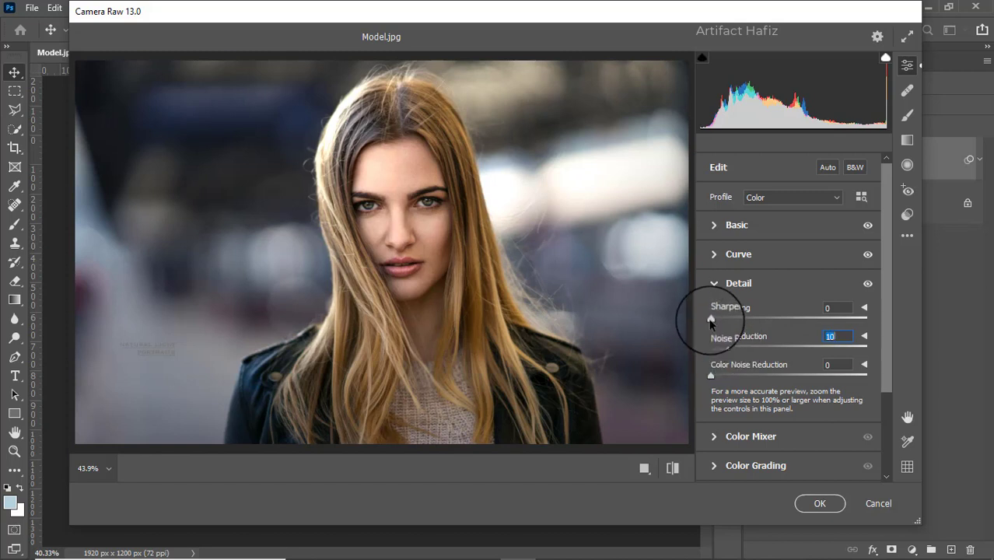
left_click_drag(710, 318, 717, 323)
Set the Color Mixer saturation to Reds +36, Oranges +2, Yellows -50, Greens -41, Aquas -54 and Blues +7
scroll(778, 290, "down", 3)
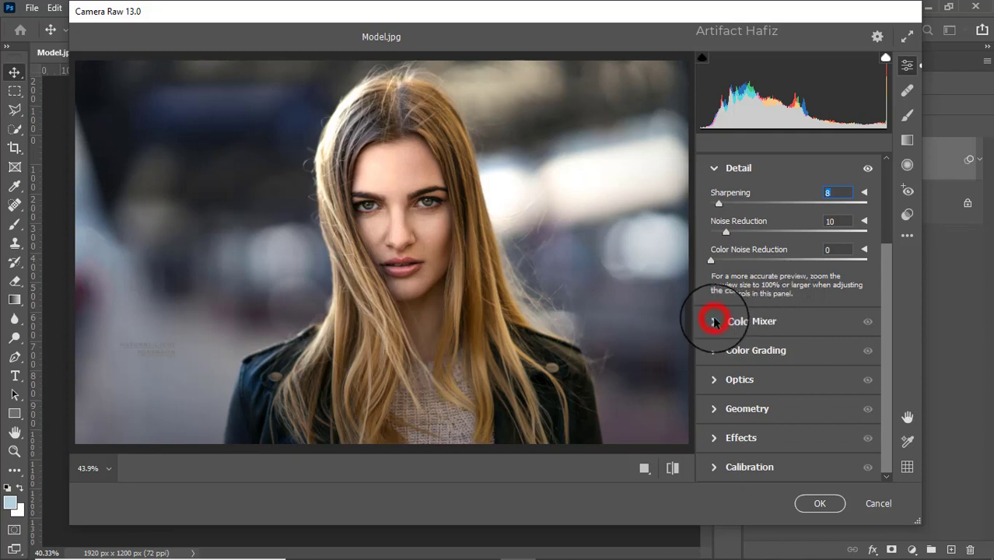
left_click(714, 322)
left_click(747, 247)
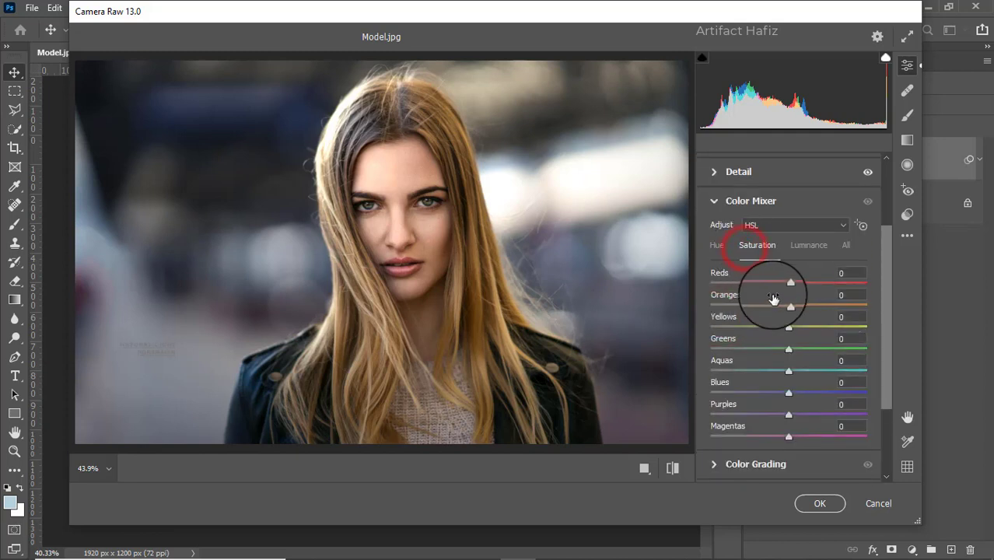
mouse_move(789, 304)
left_mouse_down()
mouse_move(838, 305)
mouse_move(789, 322)
left_mouse_up()
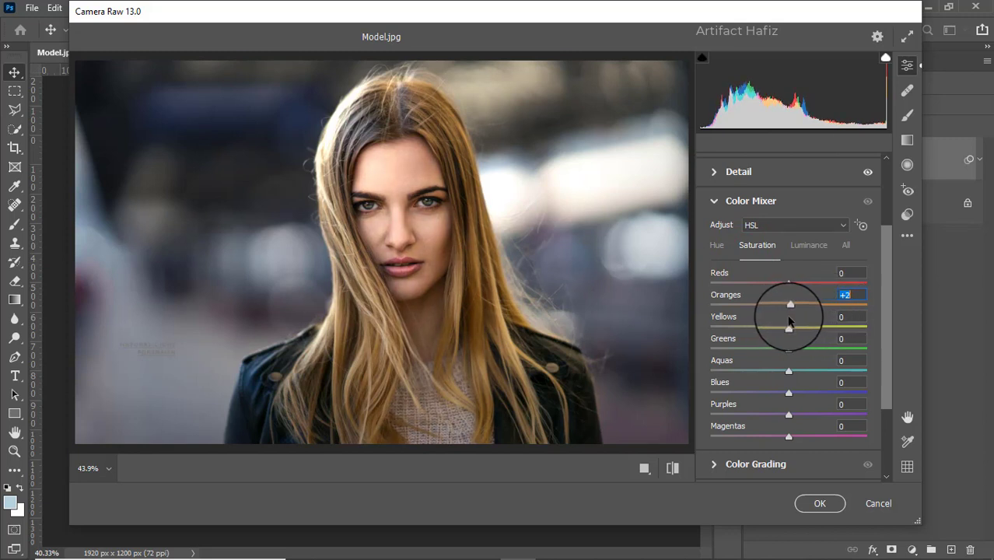
left_click_drag(790, 282, 845, 294)
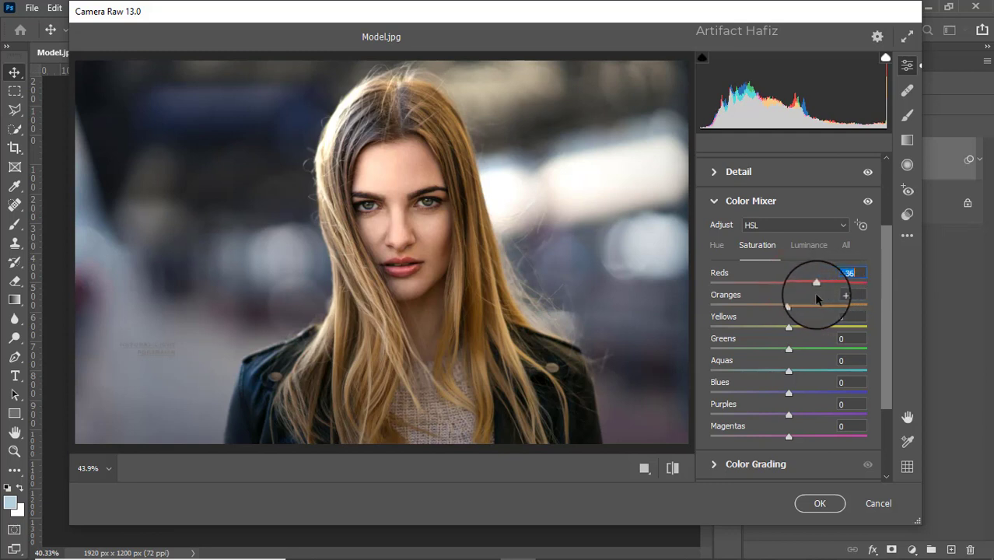
scroll(813, 291, "down", 1)
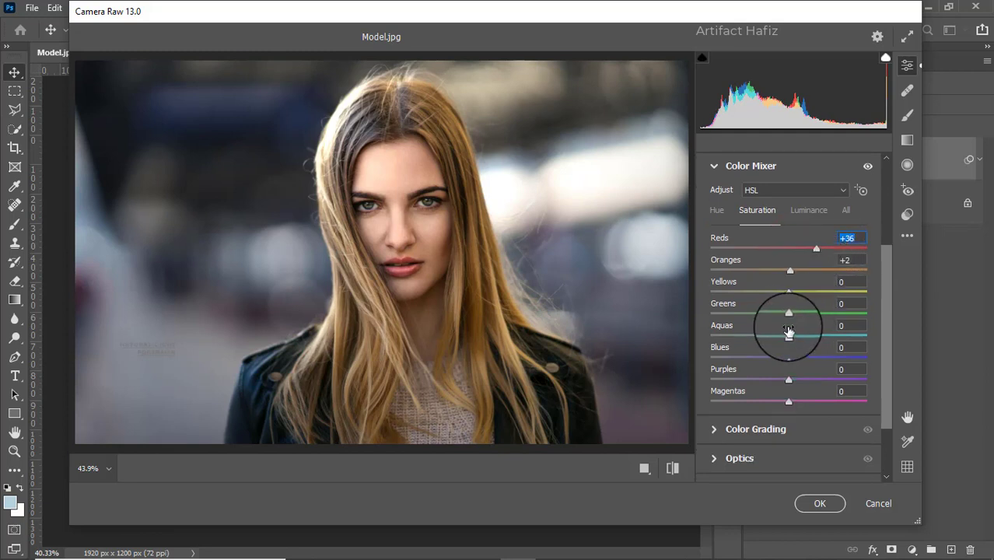
left_click_drag(774, 294, 790, 364)
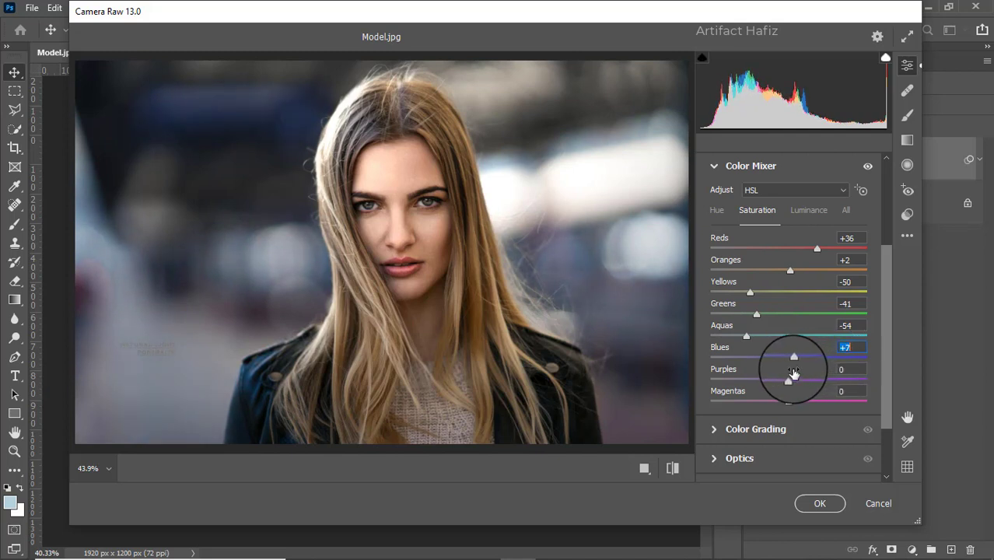
Set the Color Mixer luminance to Oranges -5 and Reds +12, and adjust the luminance of the yellow through blue tones
left_click(809, 211)
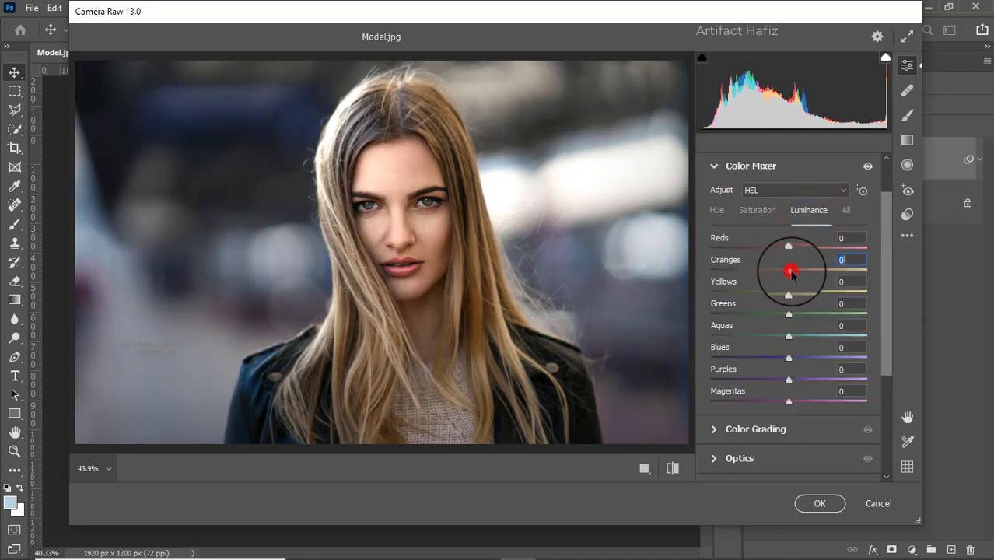
mouse_move(791, 274)
left_mouse_down()
mouse_move(816, 269)
mouse_move(785, 272)
mouse_move(787, 282)
left_mouse_up()
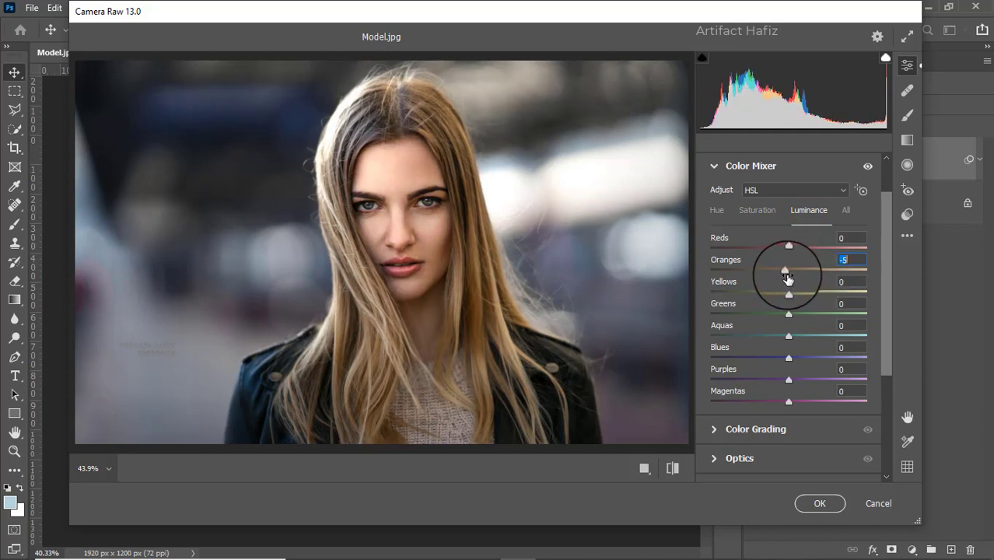
left_click(789, 251)
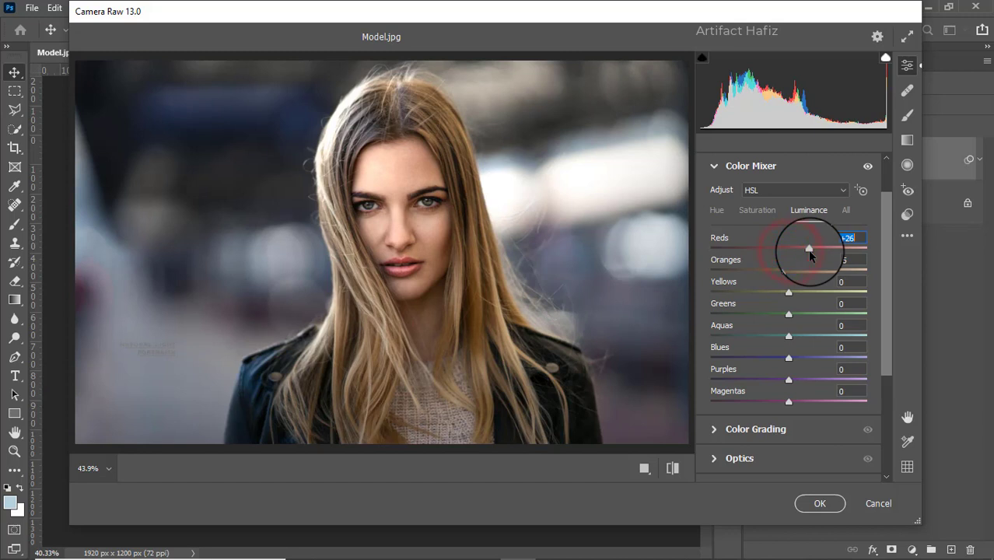
mouse_move(783, 257)
left_mouse_down()
mouse_move(811, 254)
mouse_move(798, 258)
left_mouse_up()
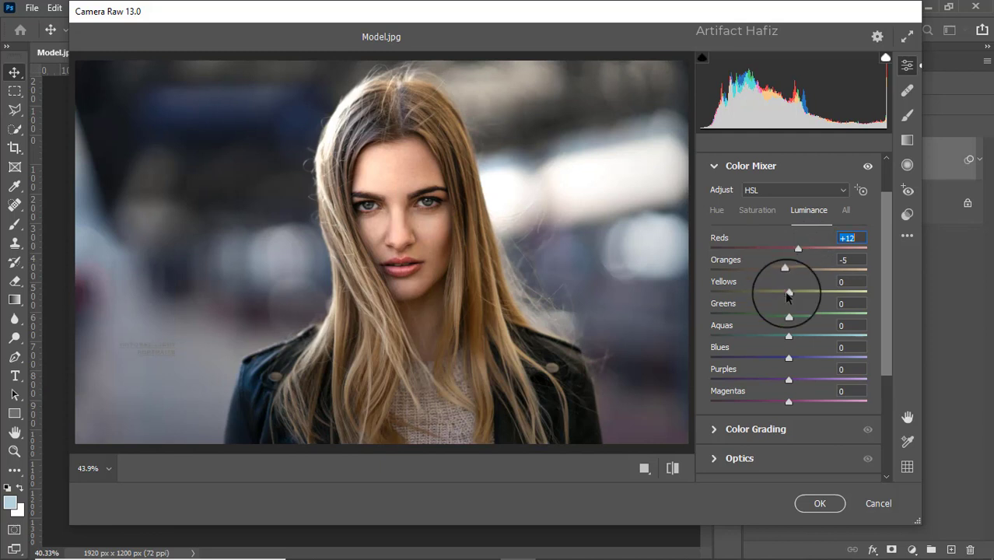
left_click_drag(773, 291, 778, 359)
Shift the Blues hue in the Color Mixer to -50 for a teal background
left_click(714, 212)
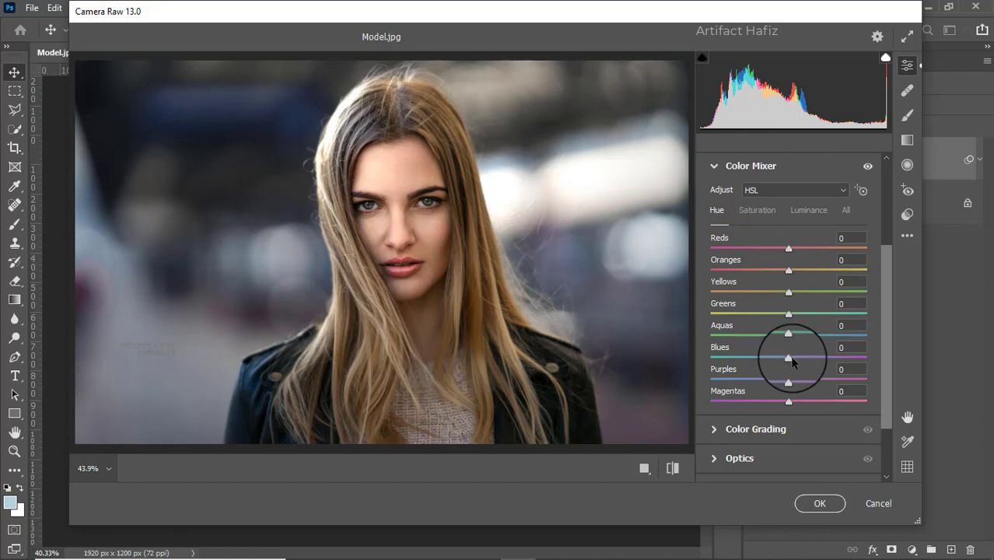
left_click_drag(763, 360, 744, 358)
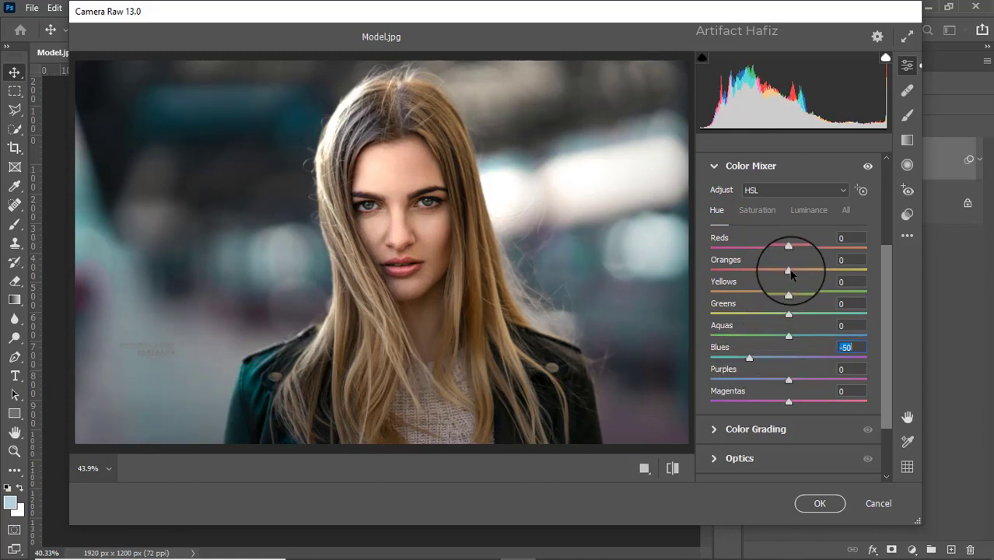
Color grade the midtones to hue 44, saturation 24, the shadows to hue 212, saturation 12, and tint the highlights slightly yellow
scroll(788, 272, "down", 3)
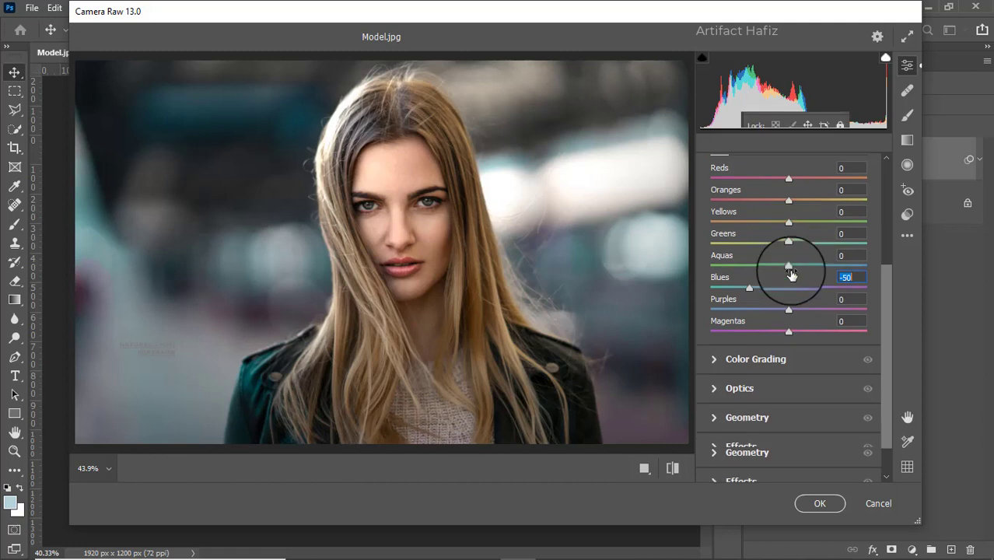
left_click(710, 350)
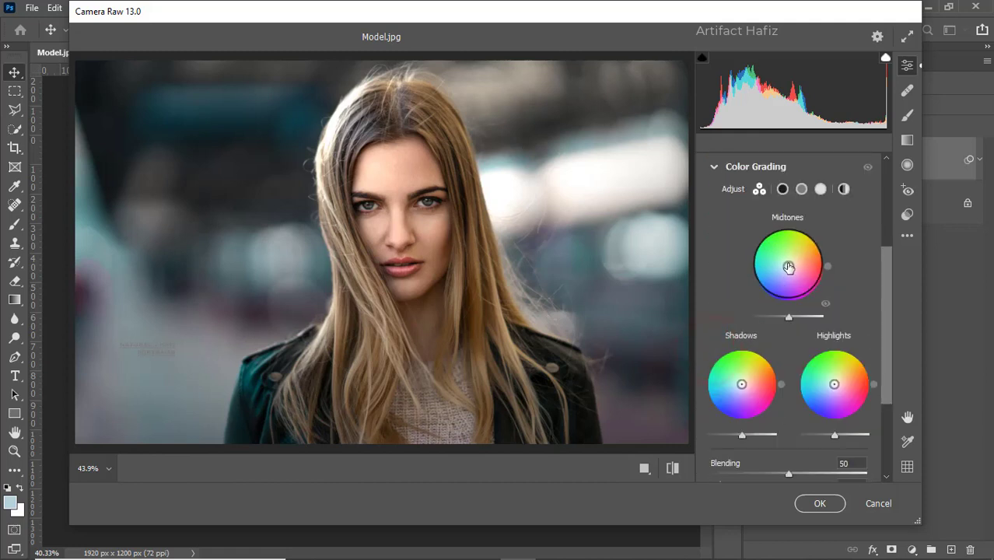
left_click_drag(786, 260, 816, 237)
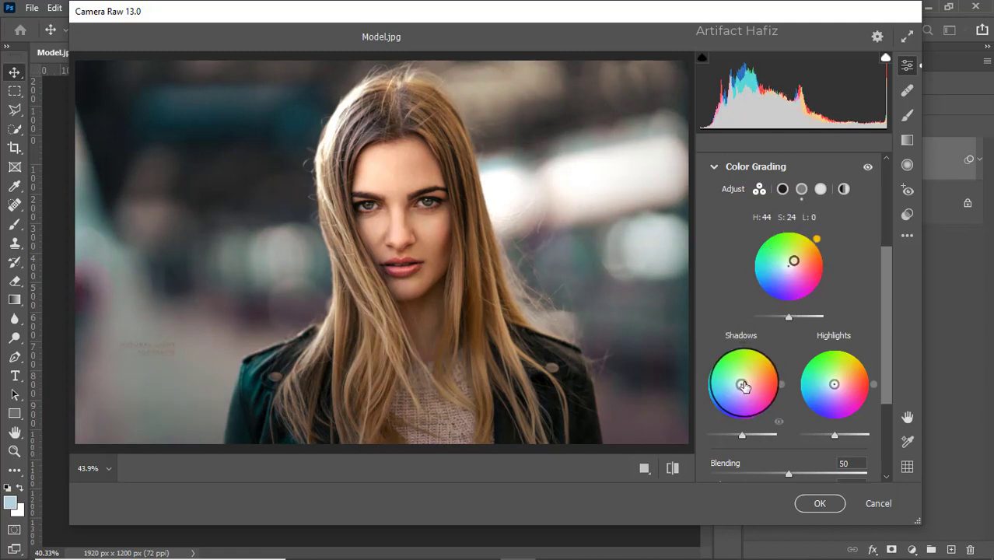
left_click_drag(744, 386, 737, 387)
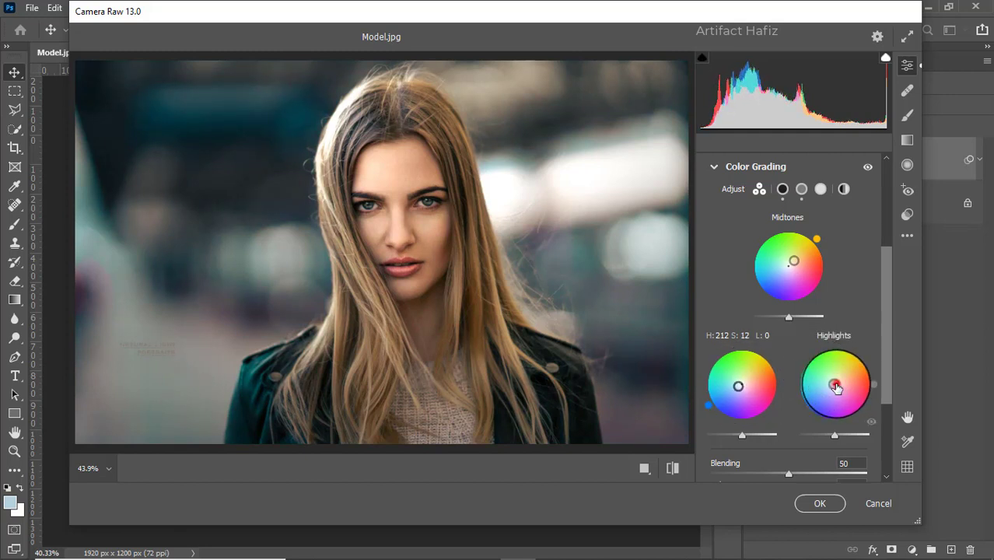
mouse_move(834, 384)
left_mouse_down()
mouse_move(848, 342)
mouse_move(855, 362)
mouse_move(835, 382)
left_mouse_up()
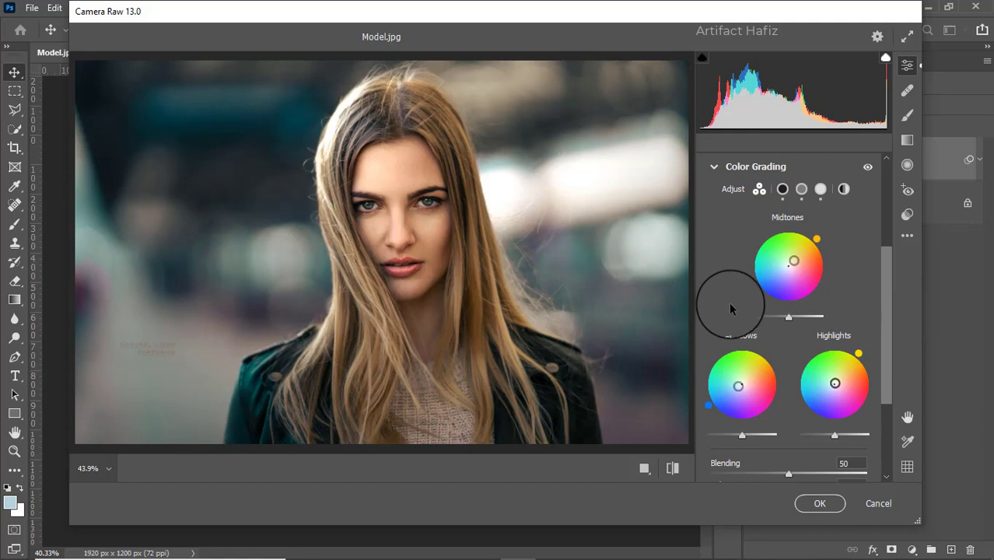
Add a vignette with an amount of -19, Roundness +100, Feather 76 and Midpoint 35
scroll(731, 306, "down", 1)
scroll(732, 309, "down", 1)
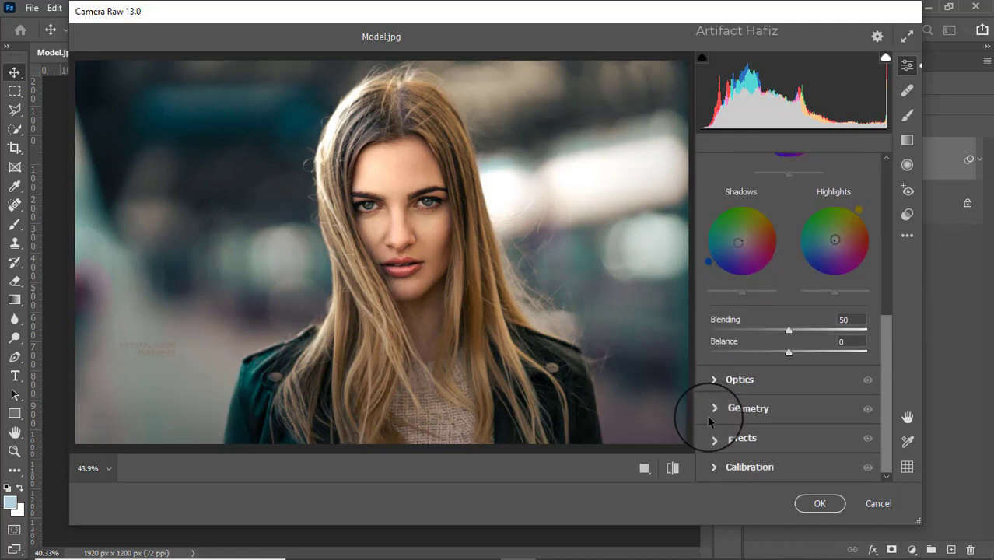
left_click(713, 440)
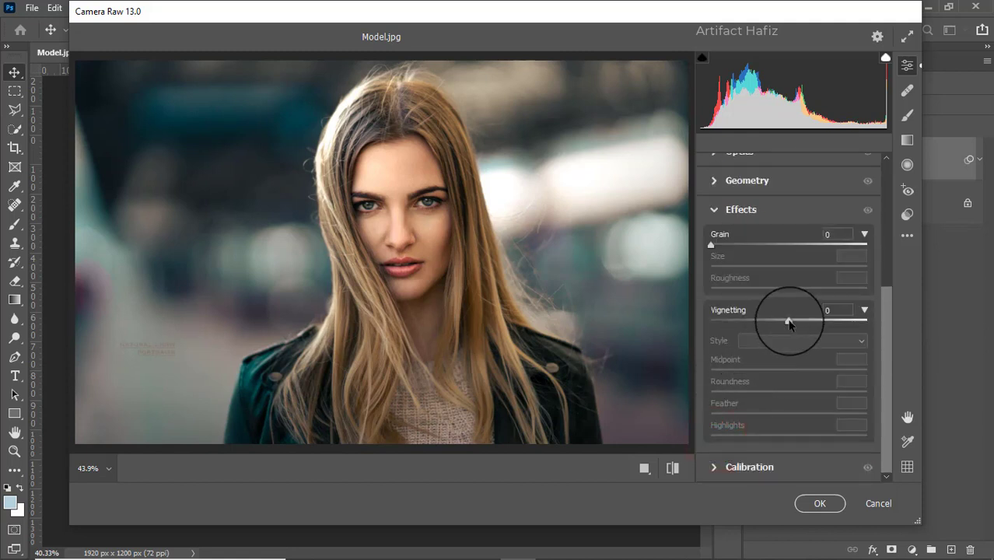
left_click_drag(787, 319, 773, 333)
left_click_drag(788, 391, 868, 399)
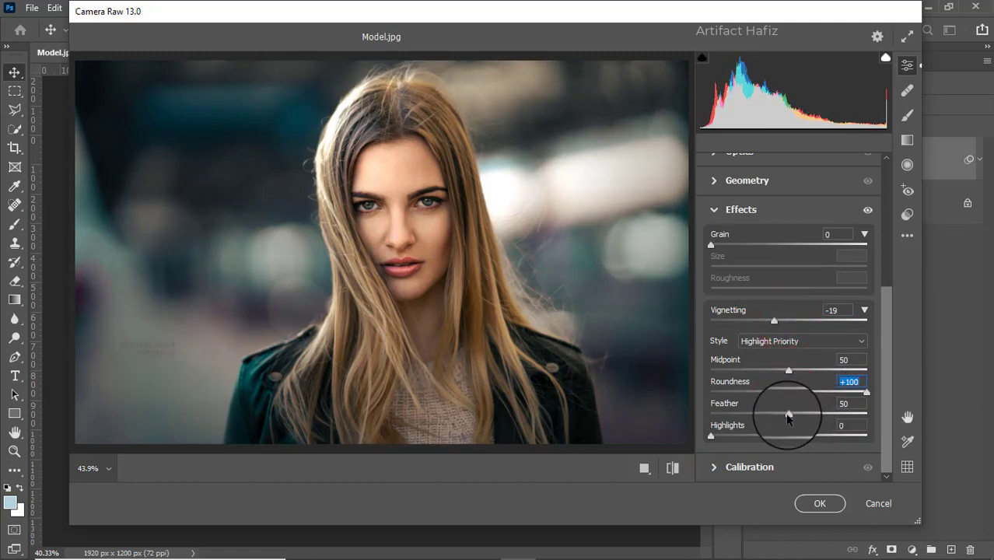
left_click_drag(788, 412, 821, 411)
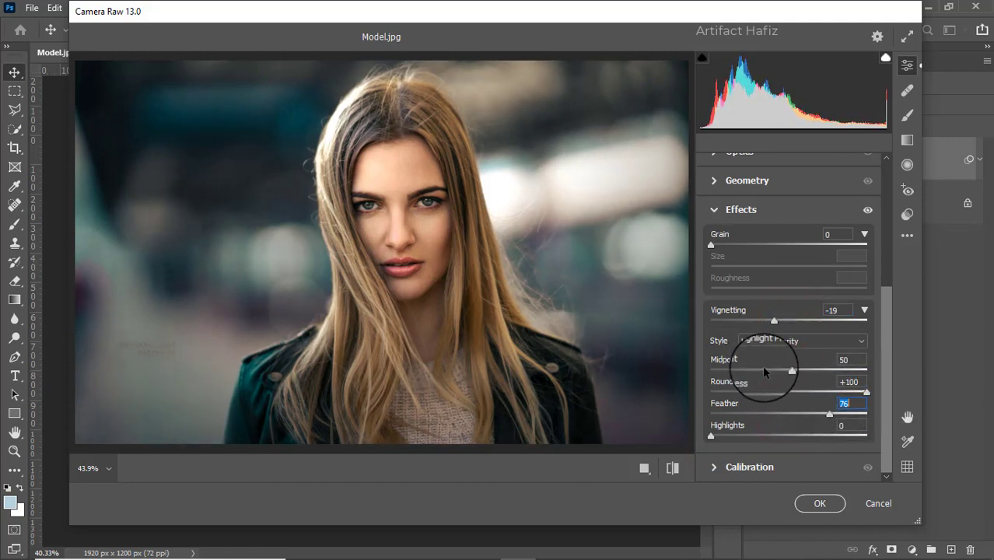
left_click_drag(792, 374, 767, 375)
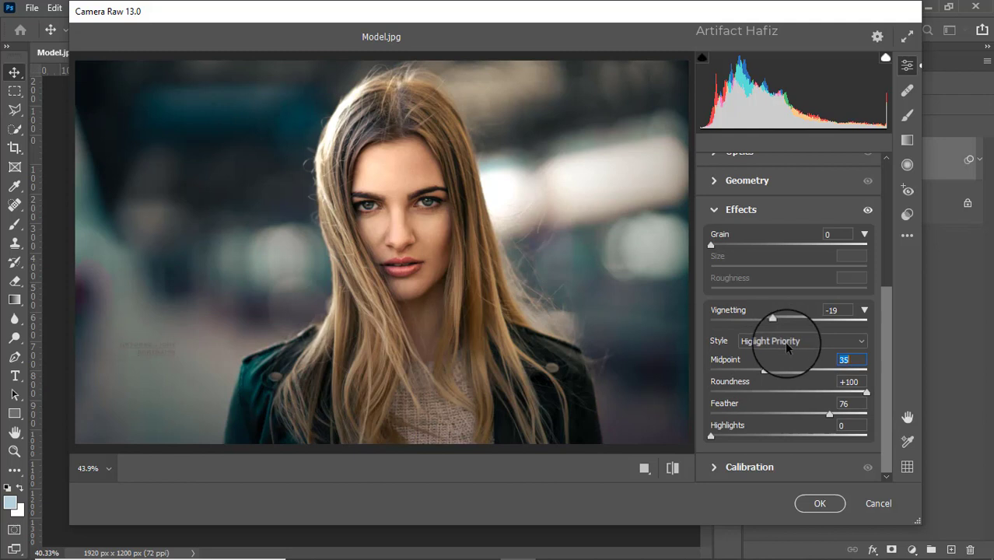
Set the Calibration saturation to Red Primary +4, Green Primary +7 and Blue Primary +18, apply the filter, and compare before and after
left_click(717, 466)
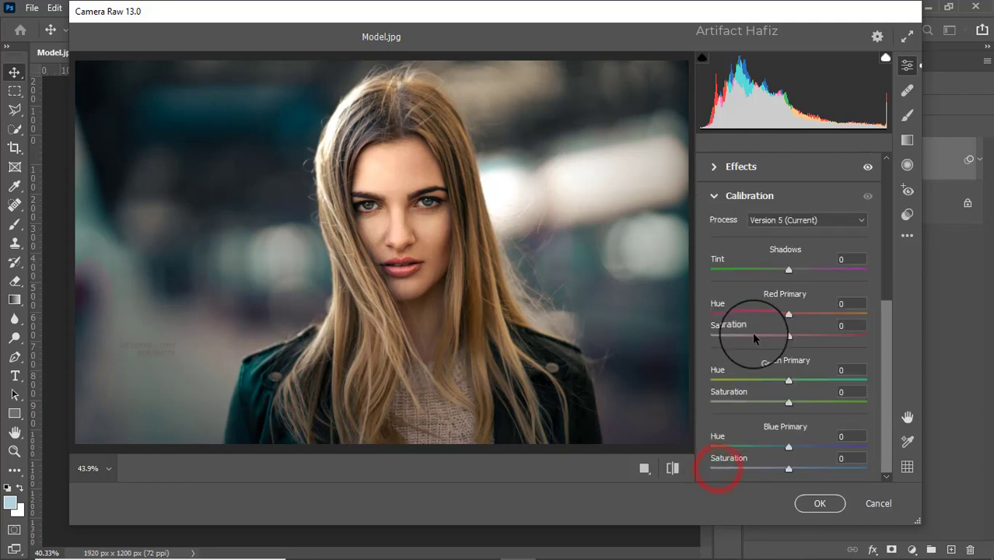
left_click(789, 335)
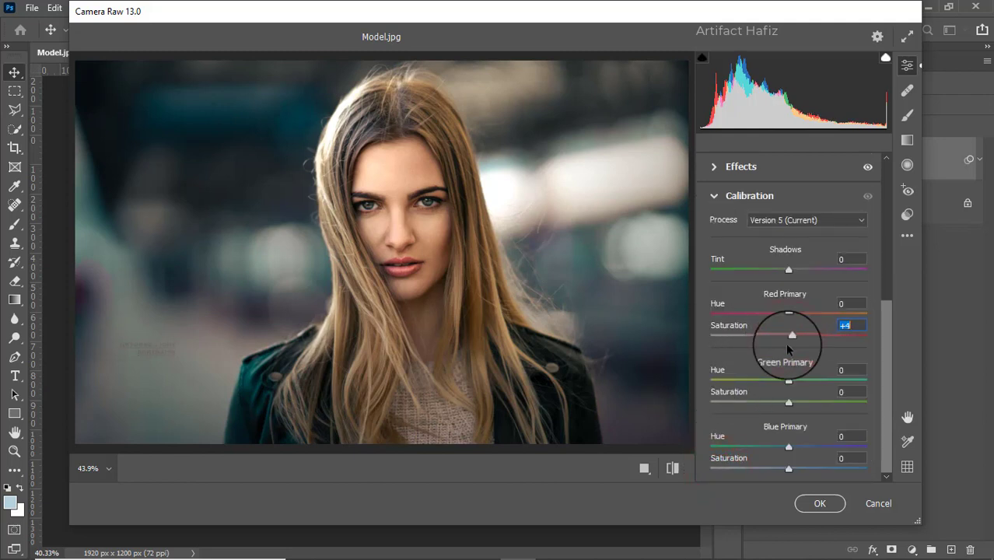
left_click(789, 402)
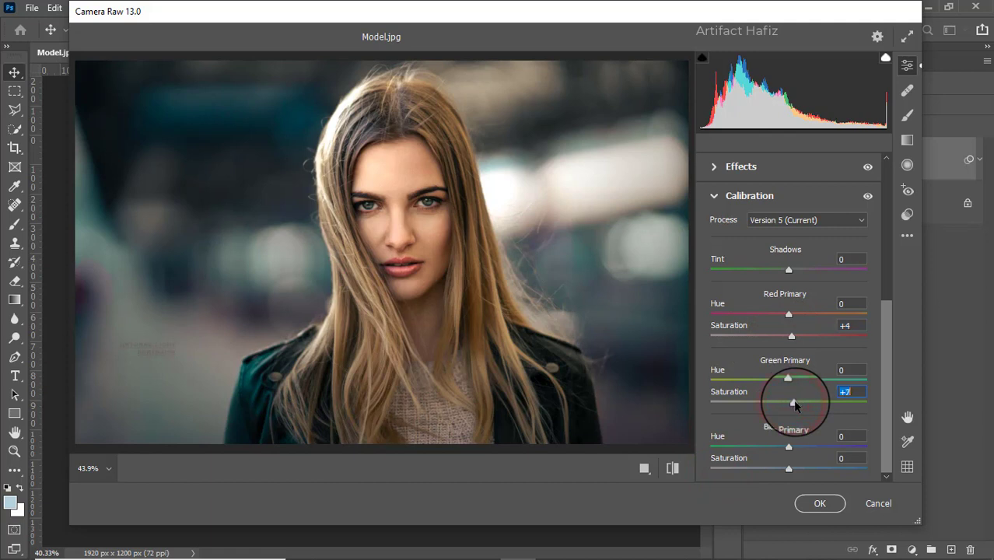
mouse_move(792, 464)
left_mouse_down()
mouse_move(811, 471)
mouse_move(804, 468)
left_mouse_up()
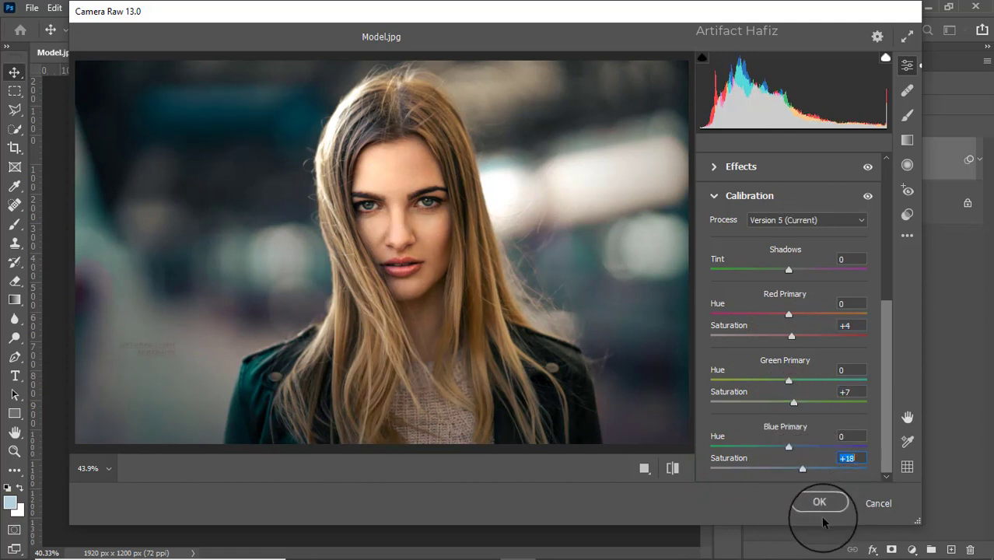
left_click(819, 504)
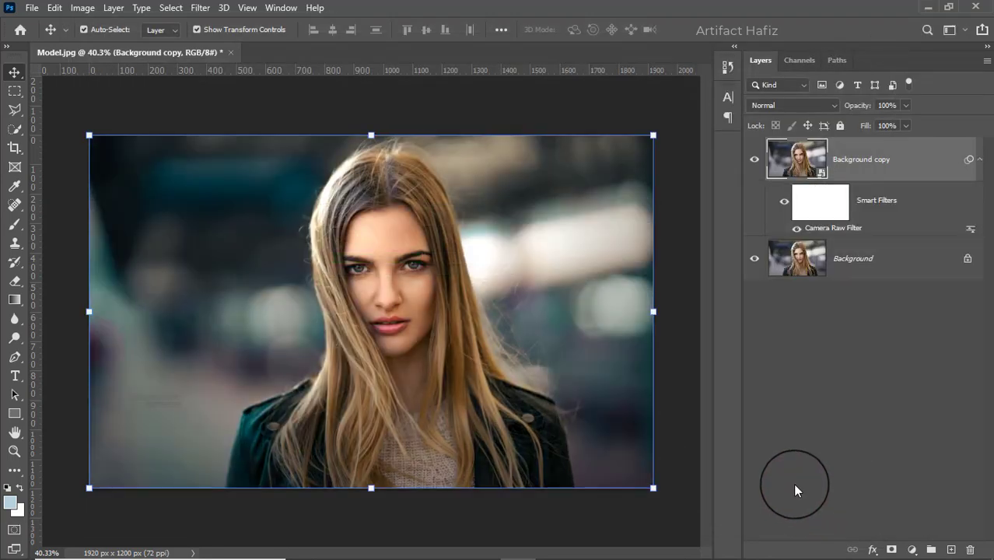
left_click(753, 159)
left_click(752, 159)
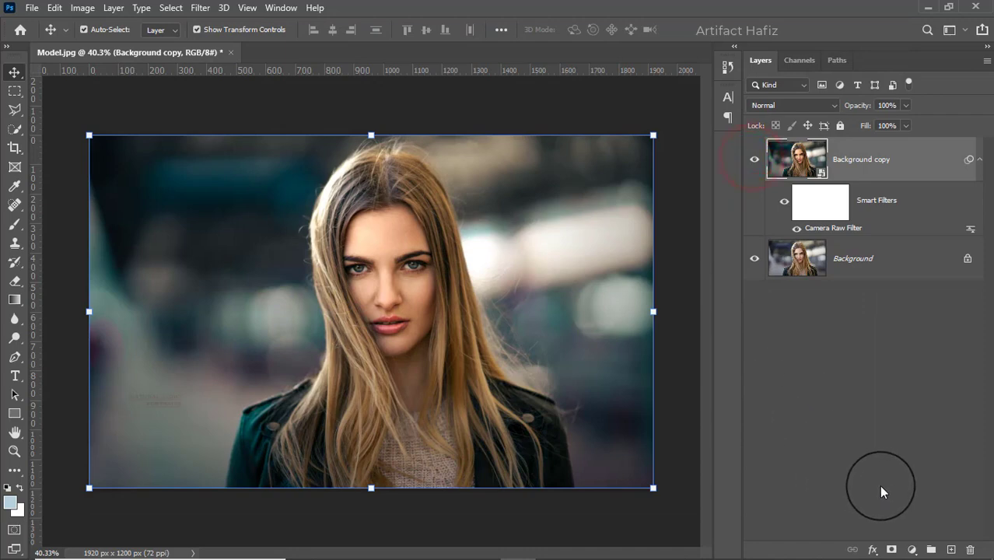
Add a Color Lookup adjustment layer with the Soft_Warming.look 3D LUT and set its blend mode to Luminosity
left_click(906, 548)
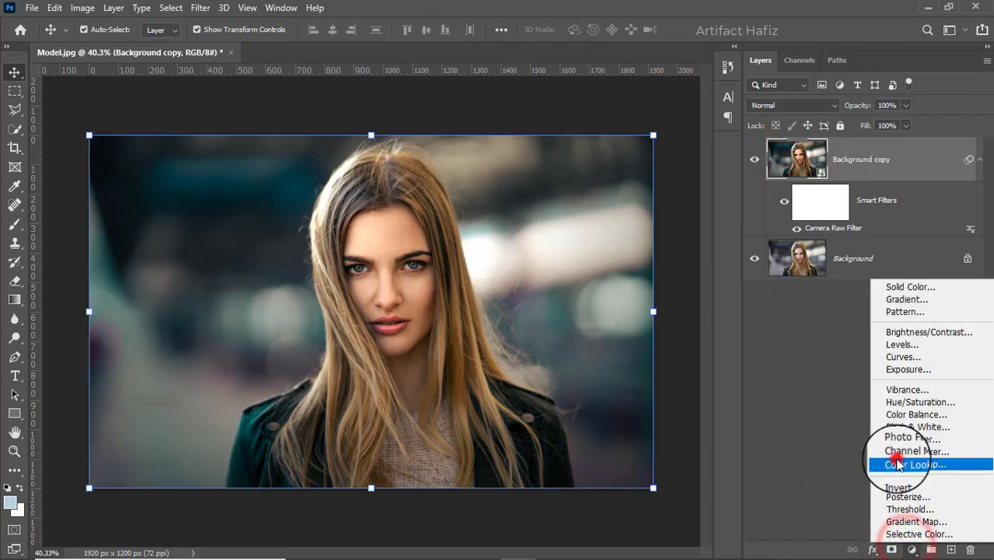
left_click(896, 460)
left_click(816, 190)
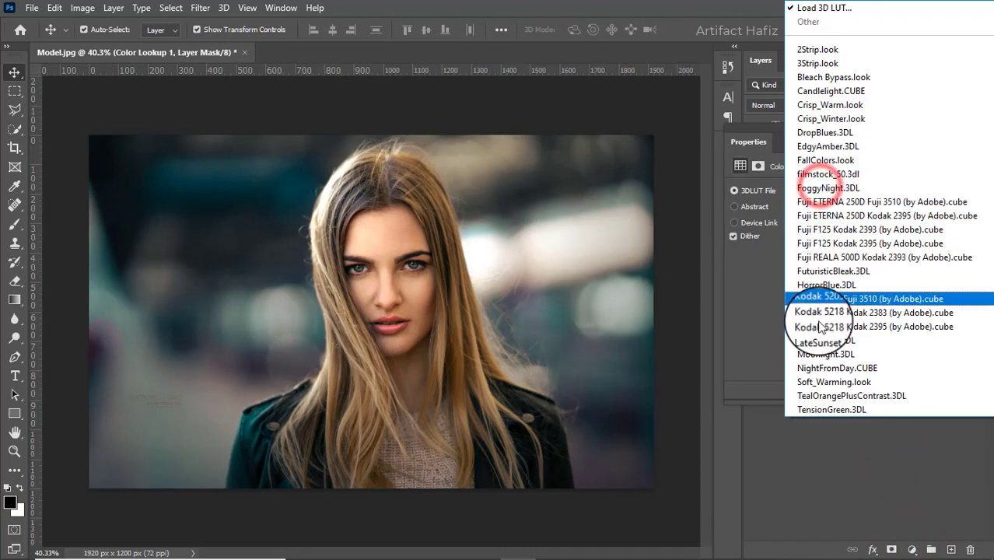
left_click(821, 382)
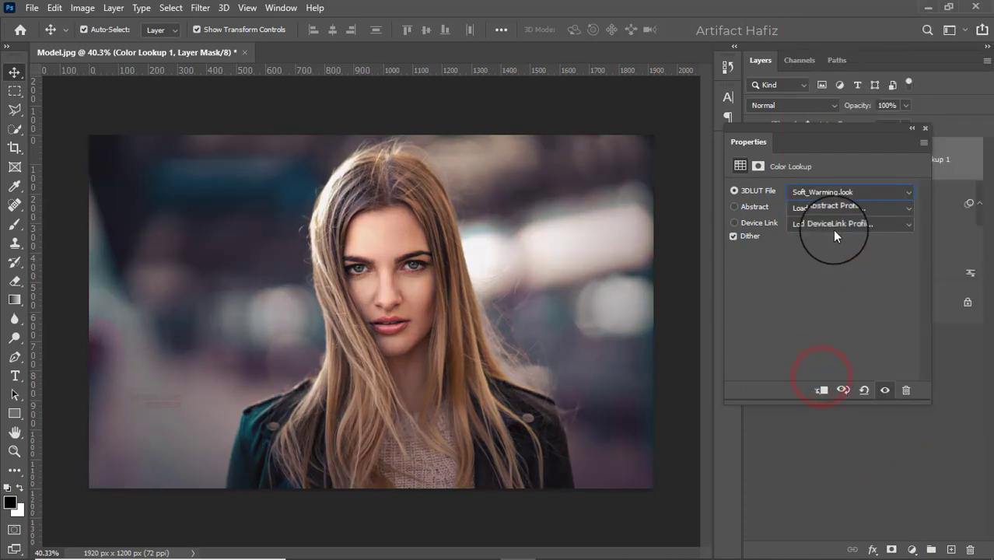
left_click(925, 130)
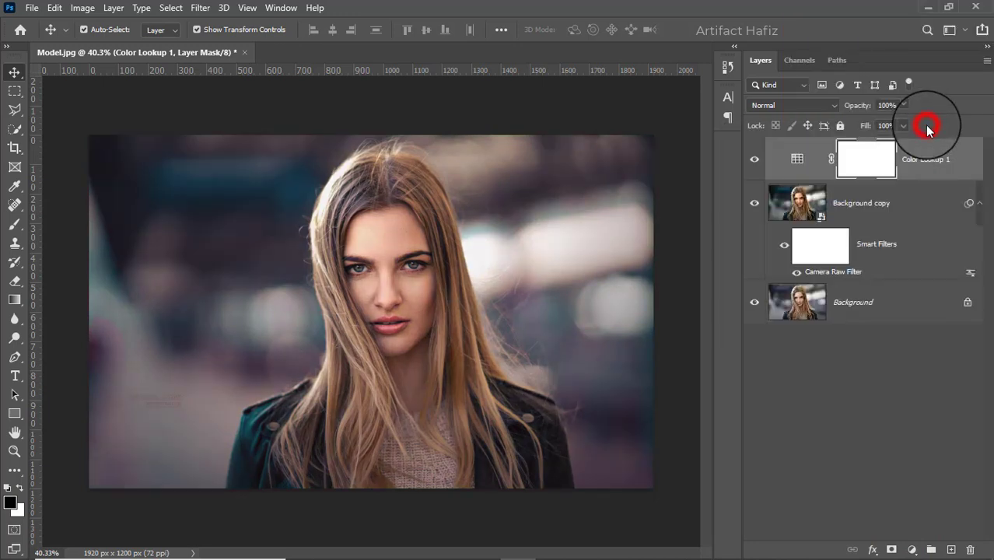
left_click(780, 102)
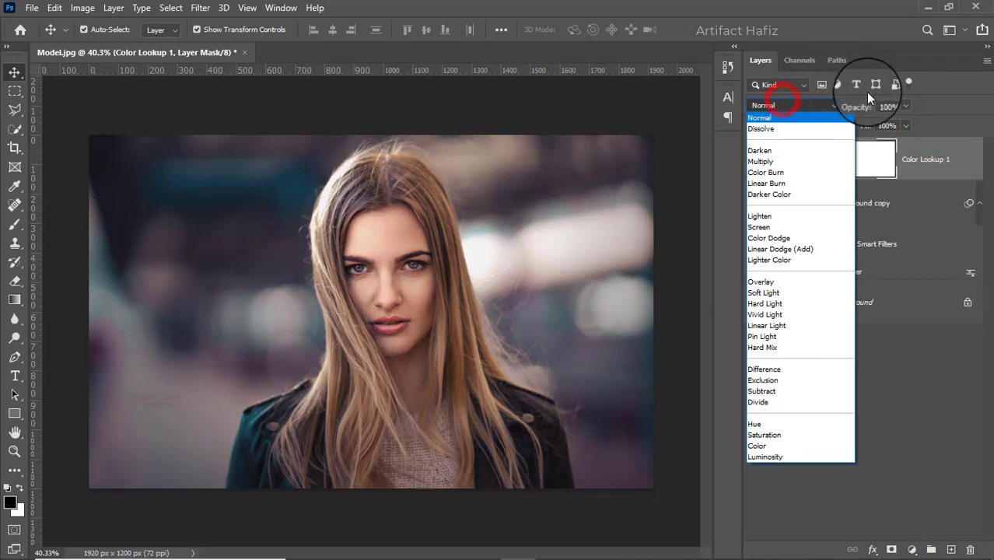
left_click(764, 459)
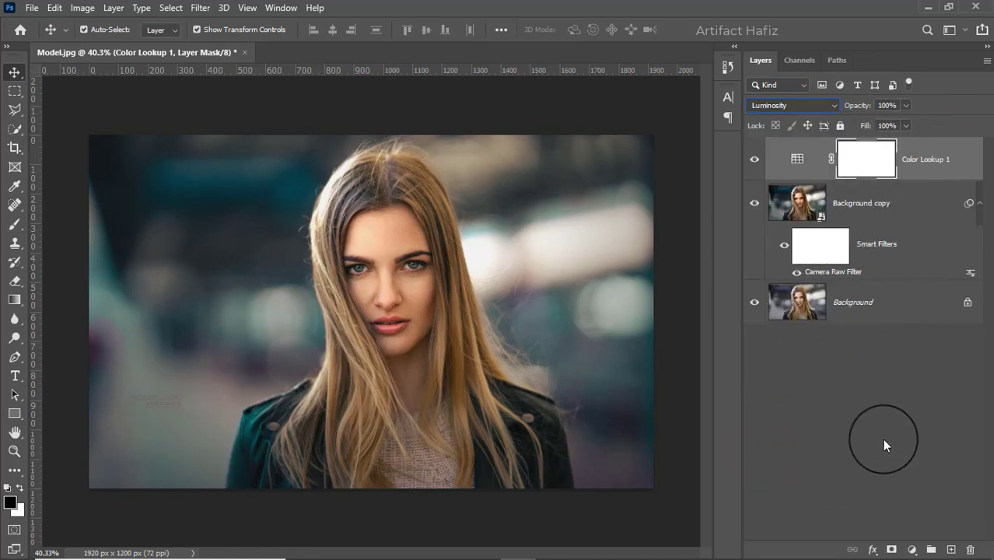
Add a second Color Lookup layer using the Fuji F125 Kodak 2395 (by Adobe).cube LUT and reduce its opacity to 5%
left_click(914, 547)
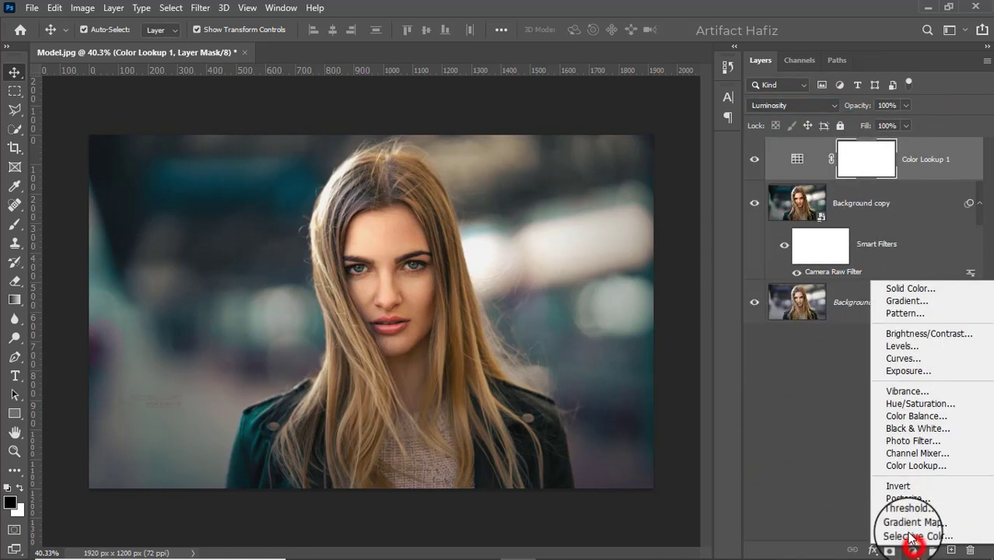
left_click(904, 464)
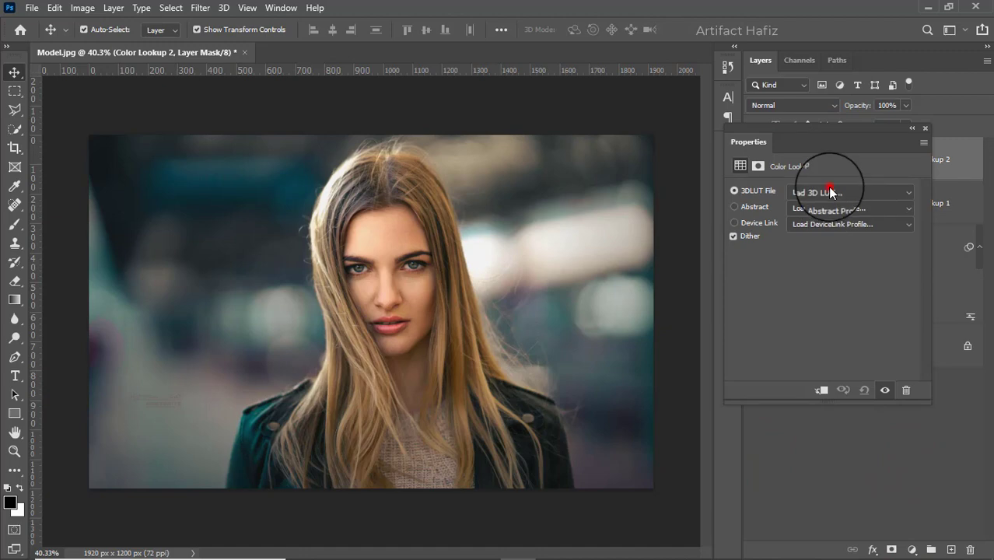
left_click(830, 192)
left_click(822, 243)
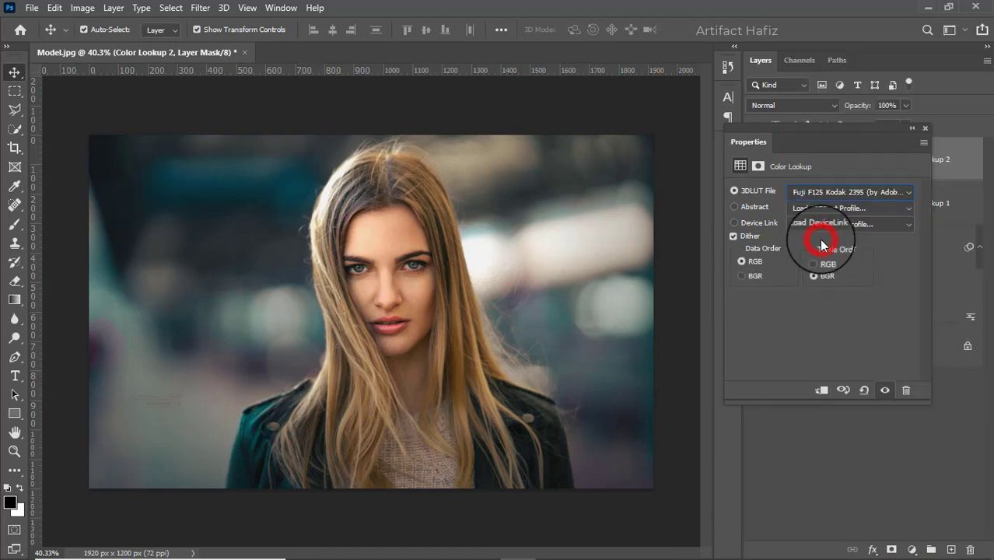
left_click(924, 129)
left_click(903, 104)
left_click_drag(906, 120, 851, 132)
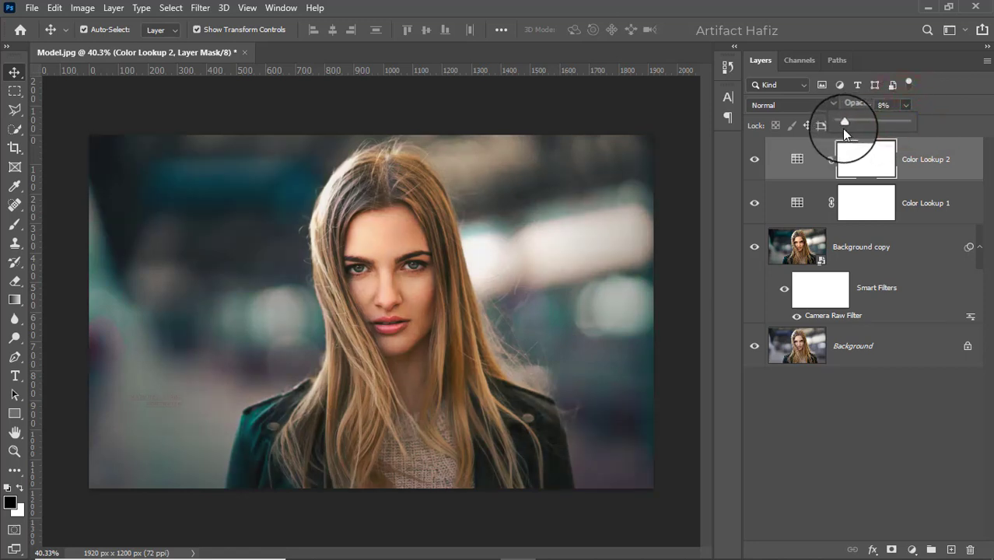
Lower the opacity of the Color Lookup 1 layer to about 36%
left_click(919, 203)
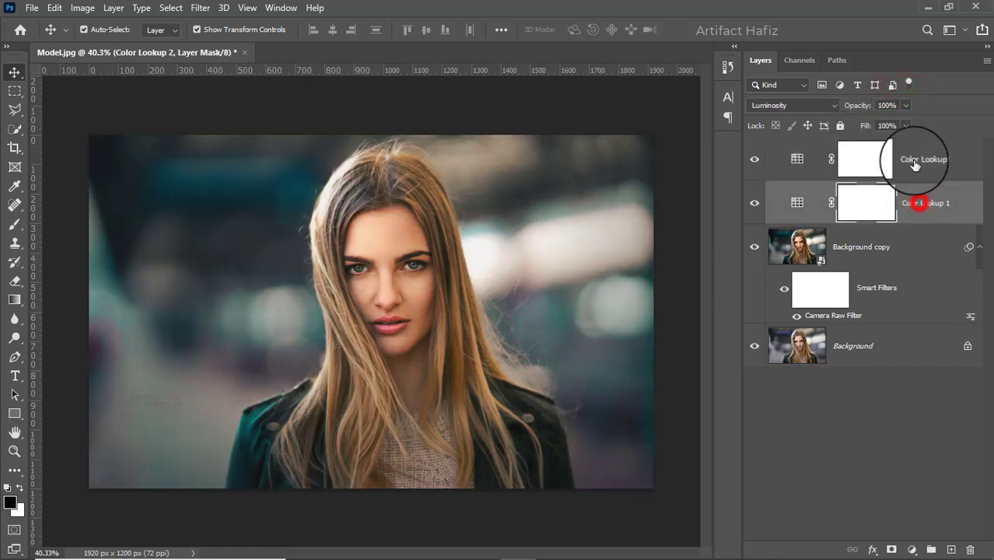
left_click(905, 105)
left_click_drag(905, 121, 854, 123)
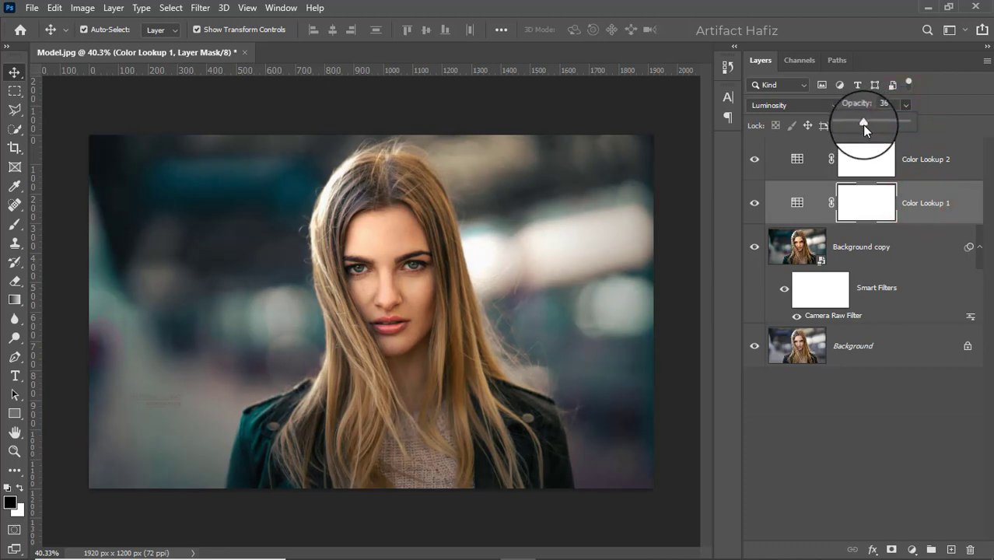
Add a Levels adjustment layer above Color Lookup 2 with the white input level at 253 and the black input level at 2
left_click(920, 159)
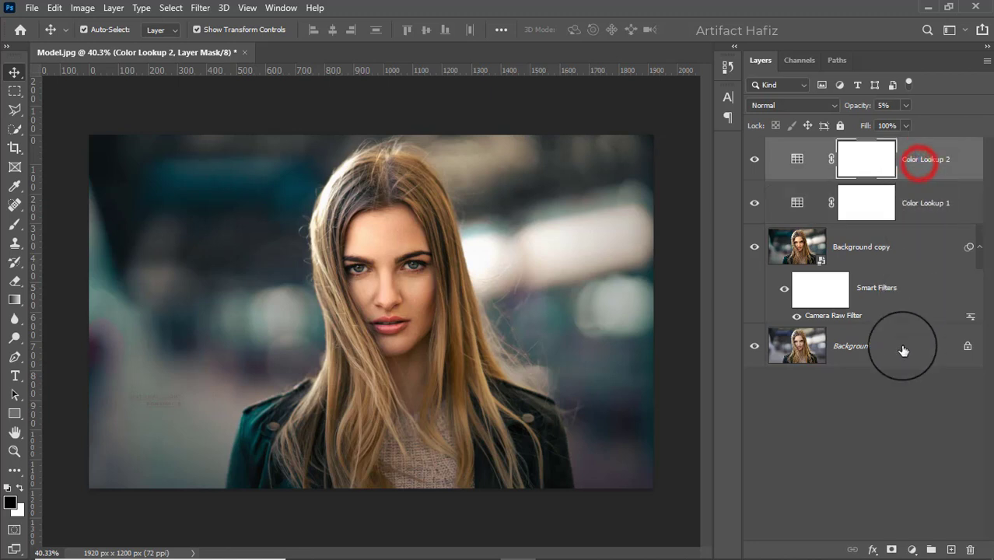
left_click(909, 550)
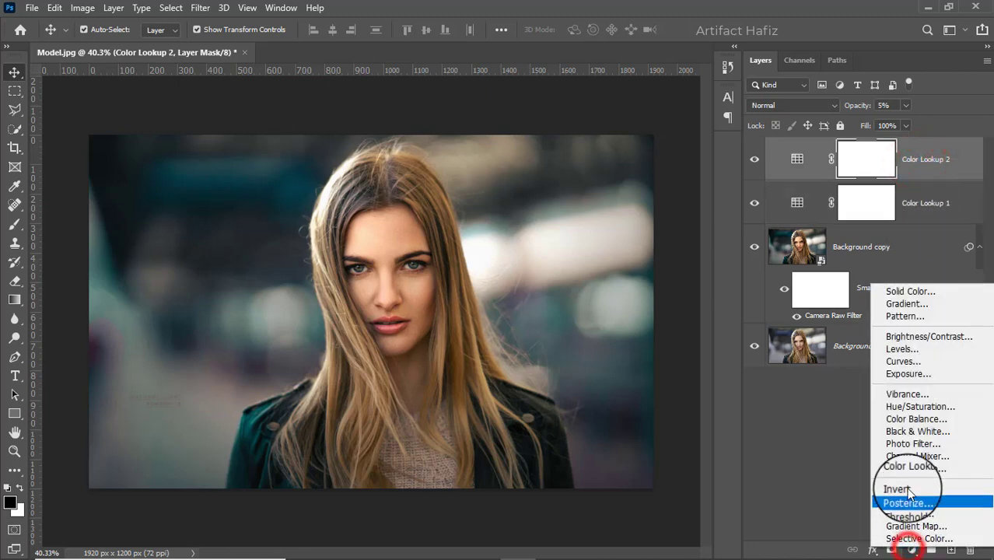
left_click(898, 350)
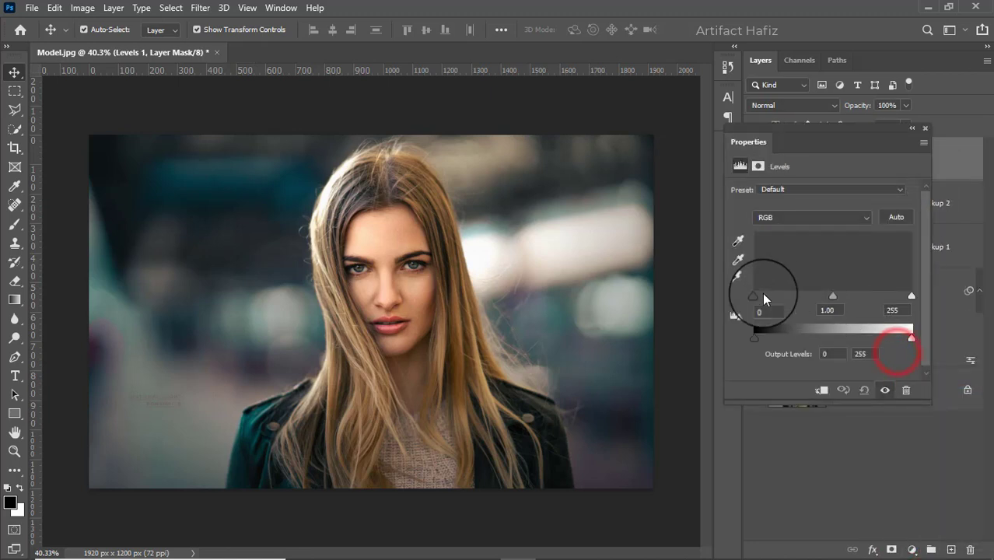
left_click_drag(913, 300, 908, 294)
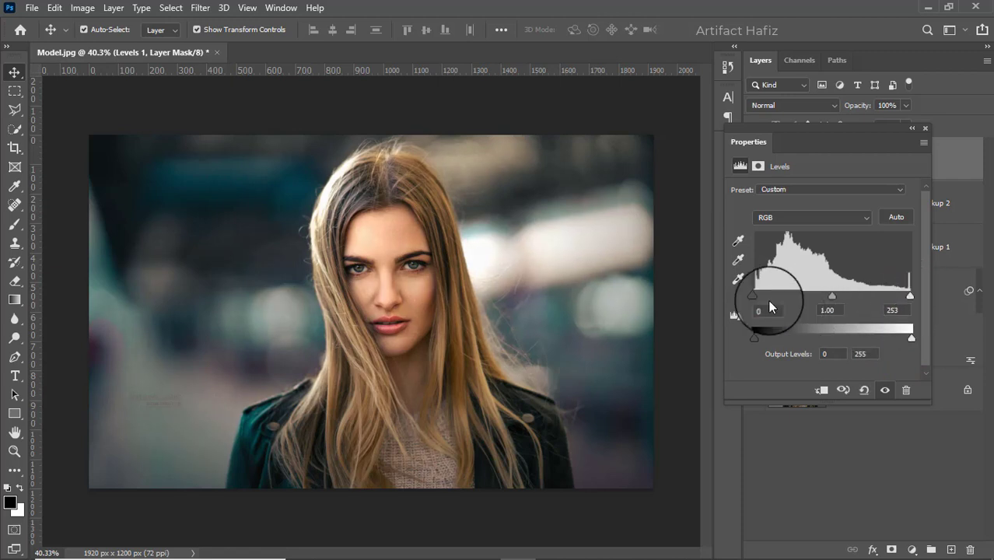
left_click_drag(753, 295, 756, 295)
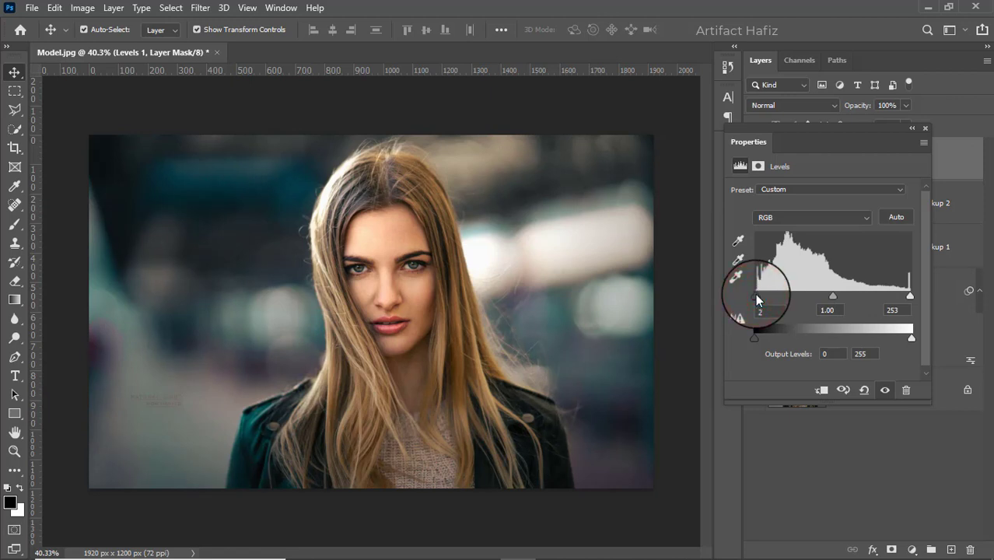
left_click(924, 129)
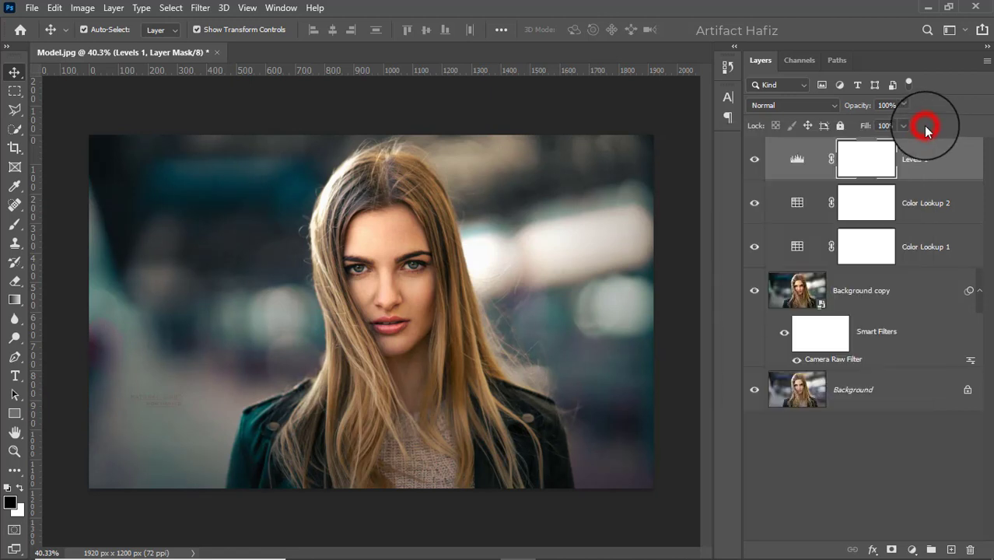
Stamp all visible layers into a new top layer and convert it for smart filters
key("ctrl+alt+shift+e")
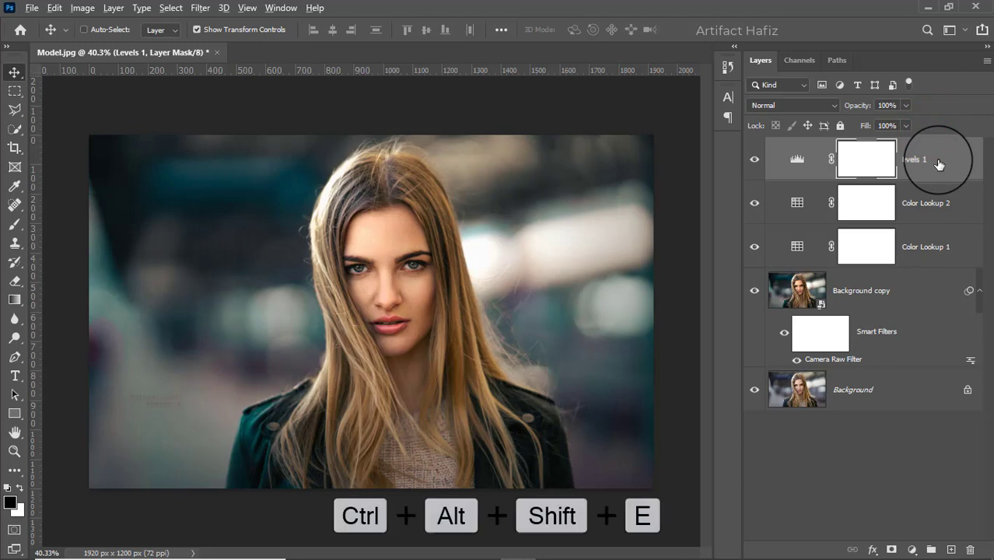
left_click(214, 9)
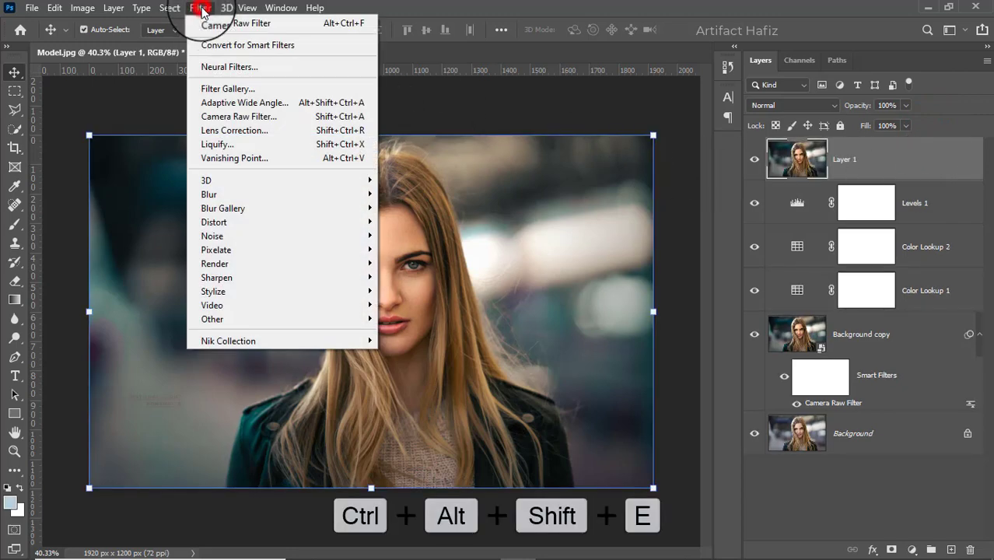
left_click(210, 44)
Apply the Camera Raw filter to Layer 1 with Noise Reduction at 100, and compare the layer's effect before and after
left_click(195, 9)
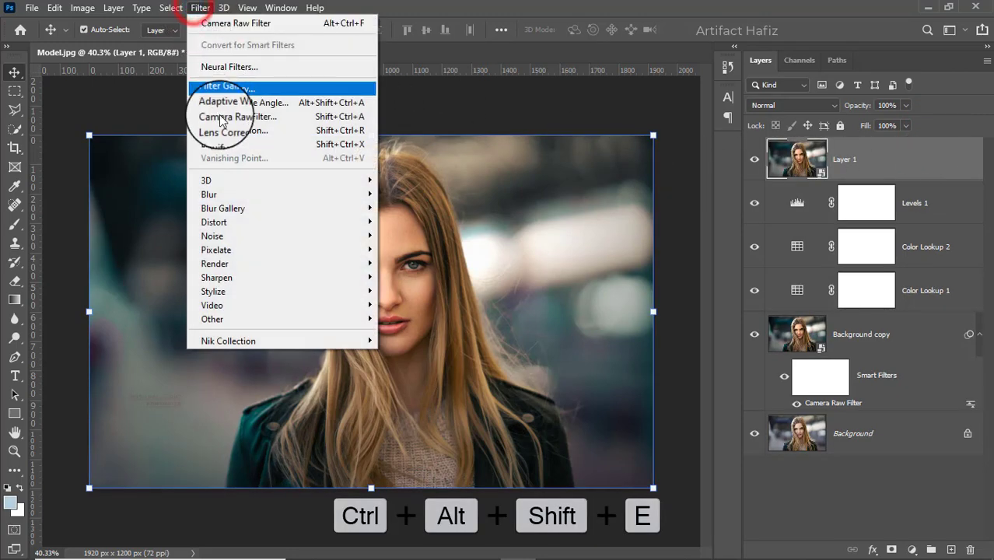
left_click(224, 118)
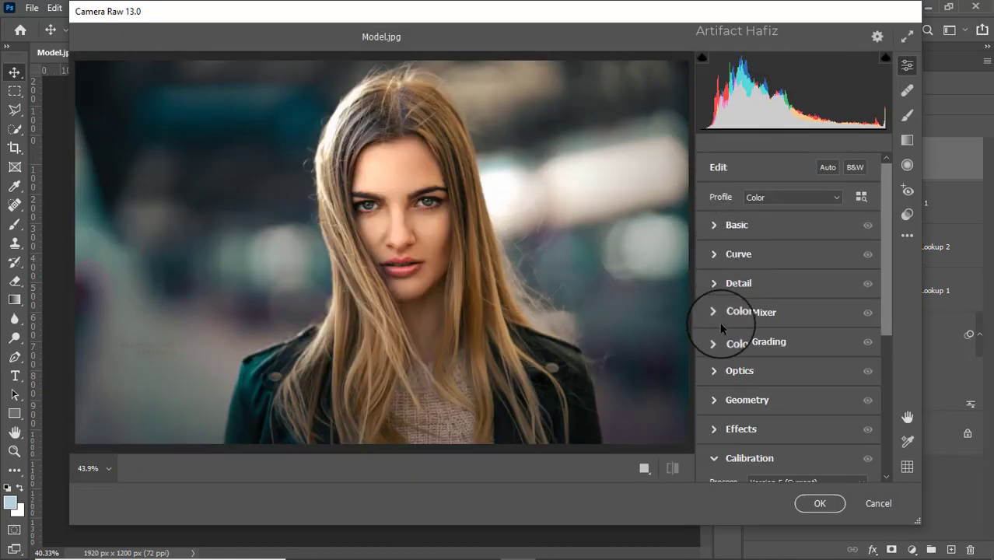
left_click(711, 283)
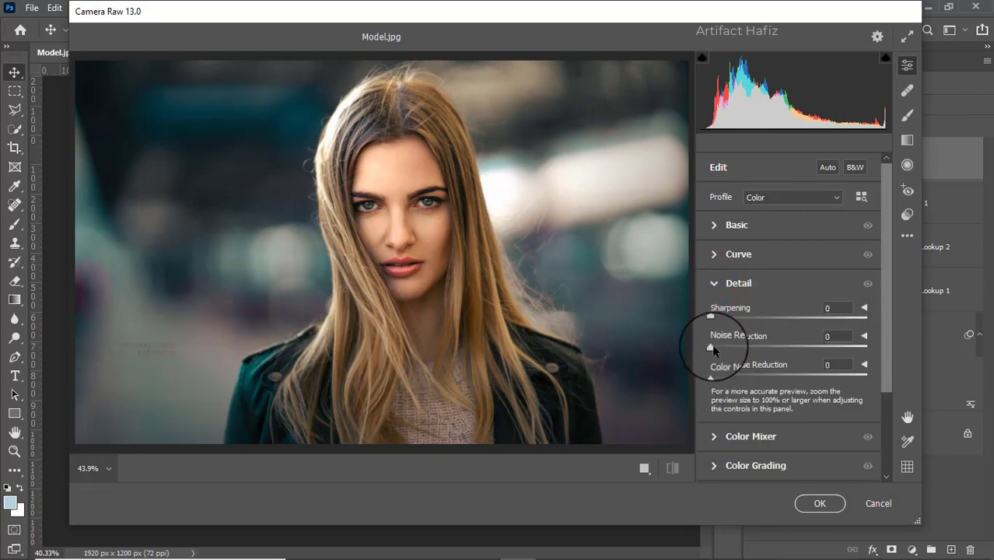
left_click_drag(708, 349, 874, 354)
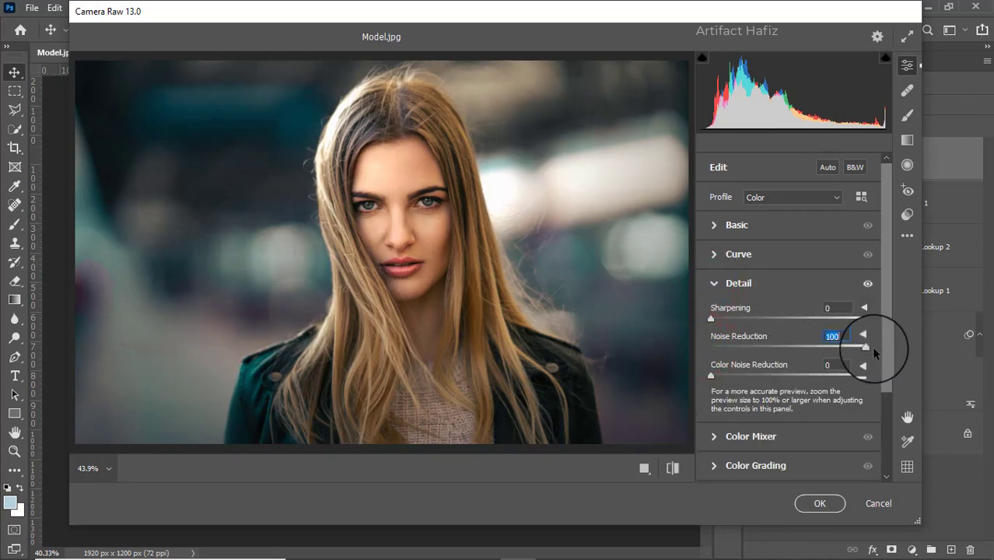
left_click(816, 502)
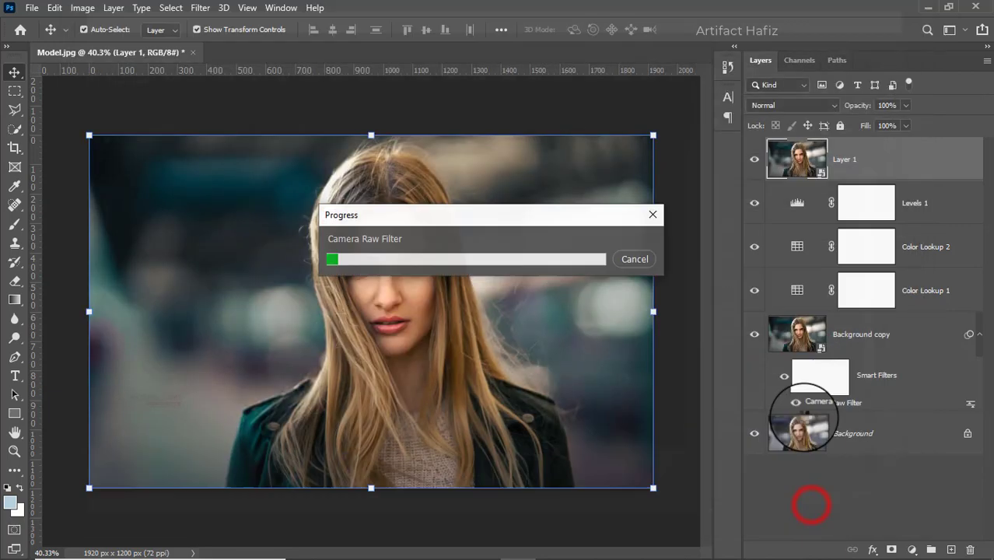
left_click(754, 159)
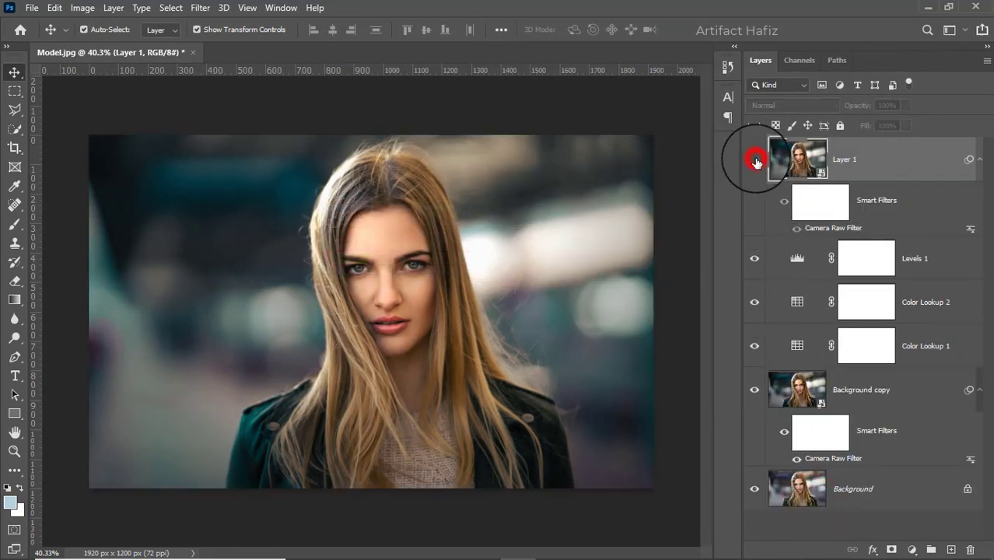
left_click(754, 159)
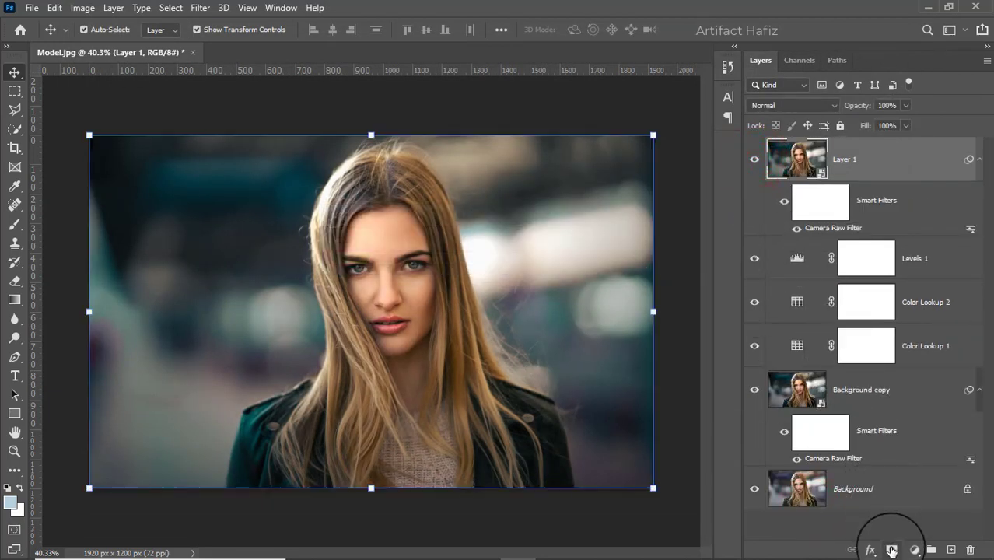
Add a layer mask to Layer 1 and set up a Soft Round brush with black as the foreground color
left_click(891, 548)
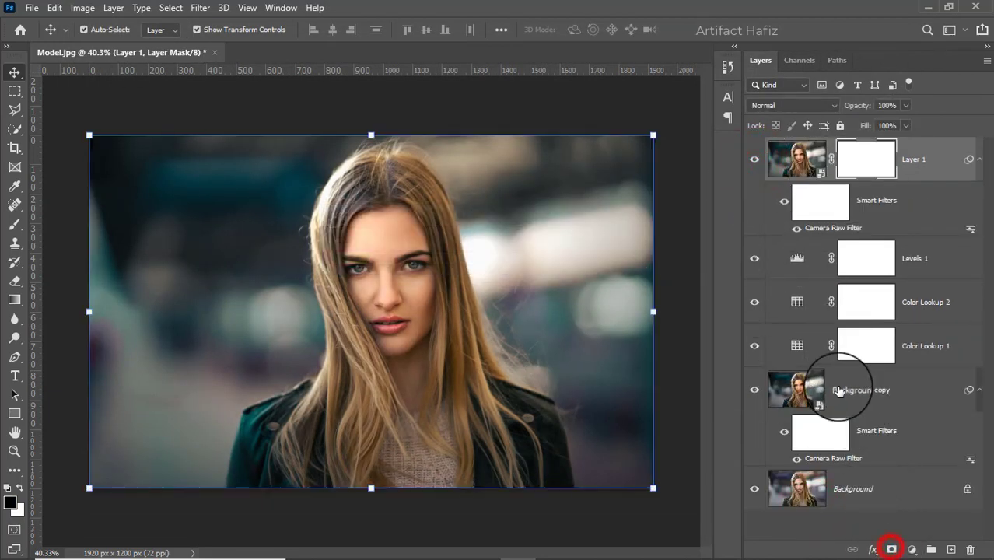
left_click(14, 224)
left_click(21, 487)
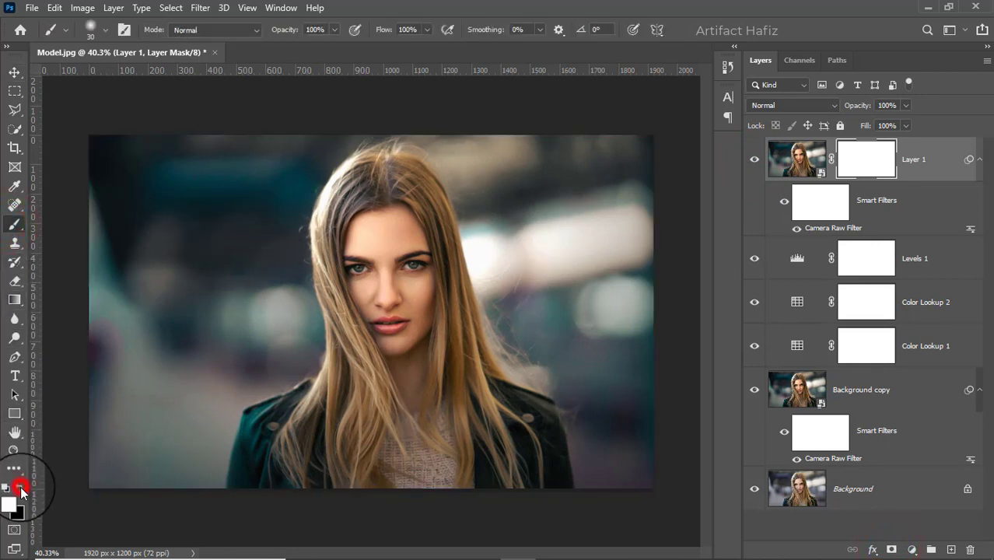
left_click(21, 487)
left_click(95, 31)
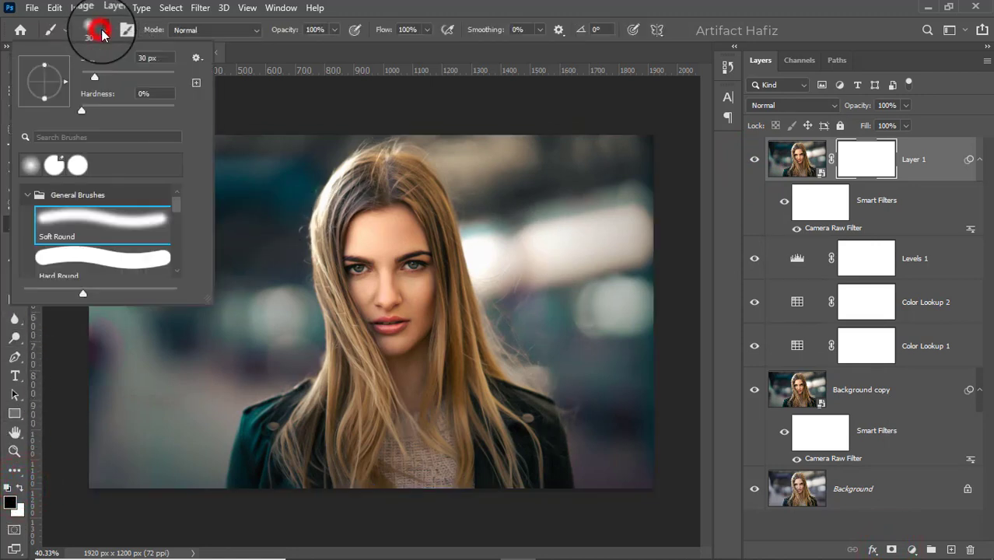
left_click(67, 217)
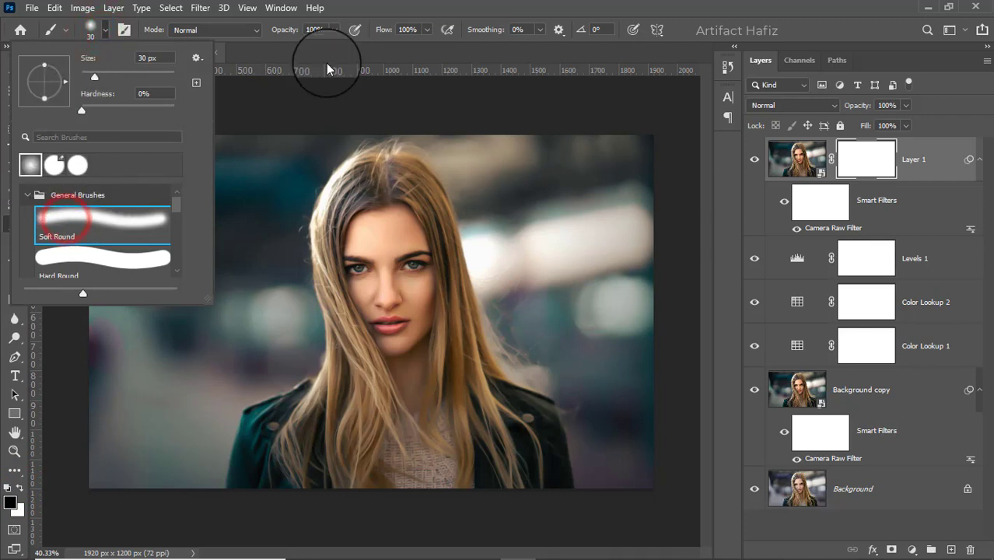
left_click(334, 32)
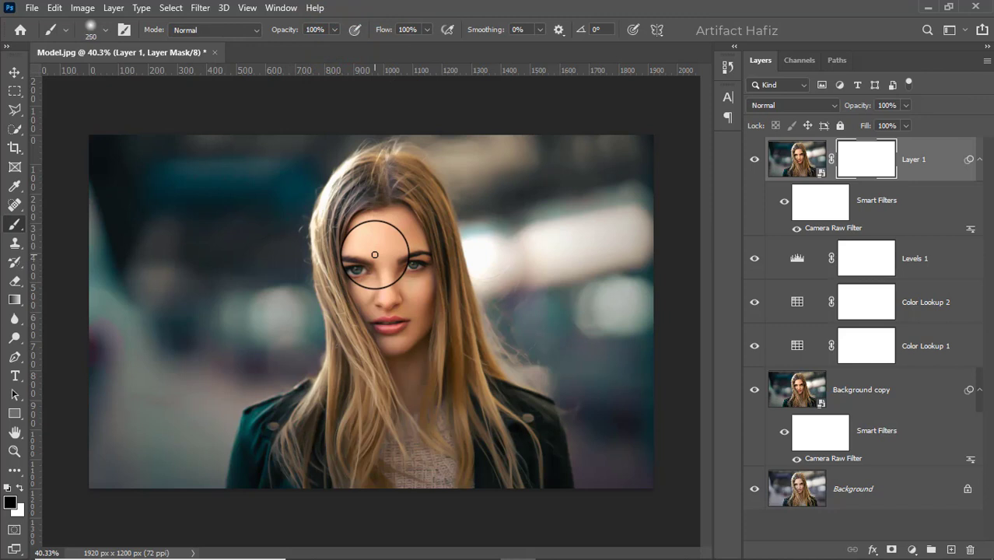
Paint black over the face on Layer 1's mask with the brush enlarged to 400 px
key("bracketright")
key("bracketright")
mouse_move(379, 195)
left_mouse_down()
mouse_move(377, 339)
mouse_move(373, 331)
left_mouse_up()
left_click_drag(371, 286, 376, 336)
mouse_move(399, 308)
left_mouse_down()
mouse_move(410, 393)
mouse_move(403, 366)
mouse_move(419, 355)
left_mouse_up()
mouse_move(386, 241)
left_mouse_down()
mouse_move(399, 339)
mouse_move(396, 320)
left_mouse_up()
left_click_drag(382, 266, 399, 337)
mouse_move(391, 317)
left_mouse_down()
mouse_move(393, 208)
mouse_move(376, 396)
mouse_move(403, 309)
mouse_move(411, 366)
left_mouse_up()
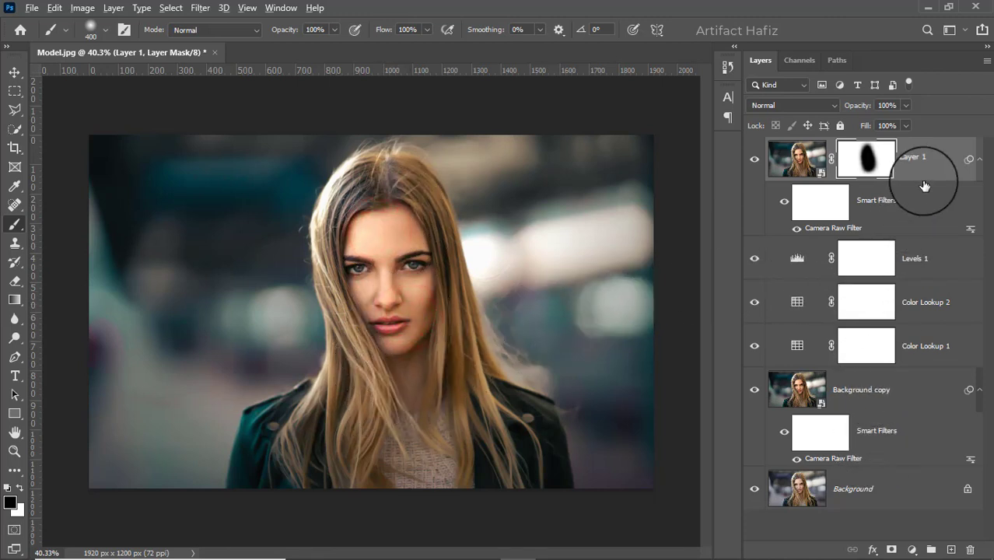
Stamp all visible layers into a new layer above the masked Layer 1 and convert it for smart filters
key("ctrl+shift+alt+e")
left_click(483, 151, "alt")
left_click(200, 7)
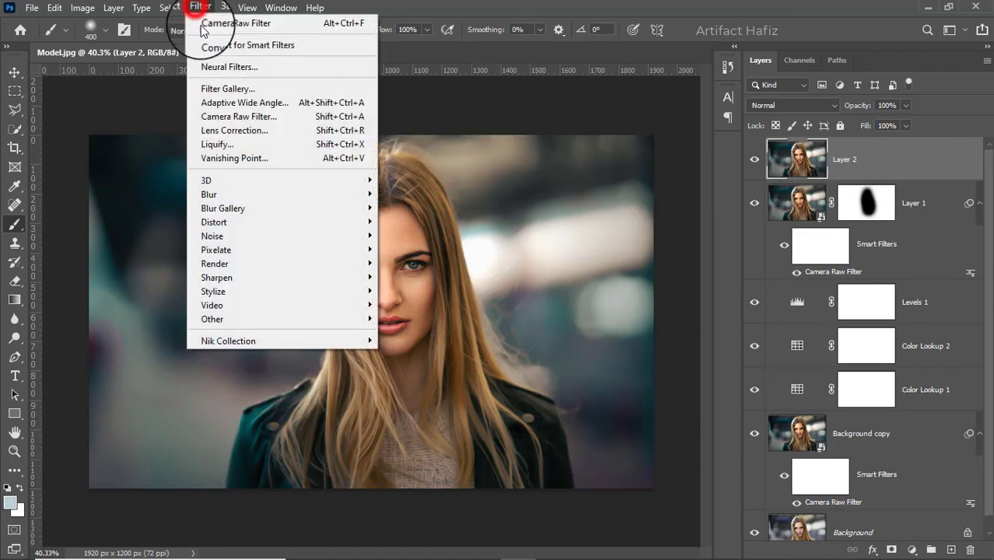
left_click(204, 45)
Open the stamped layer in Color Efex Pro 4 and add the Cross Processing filter with method L03
left_click(200, 7)
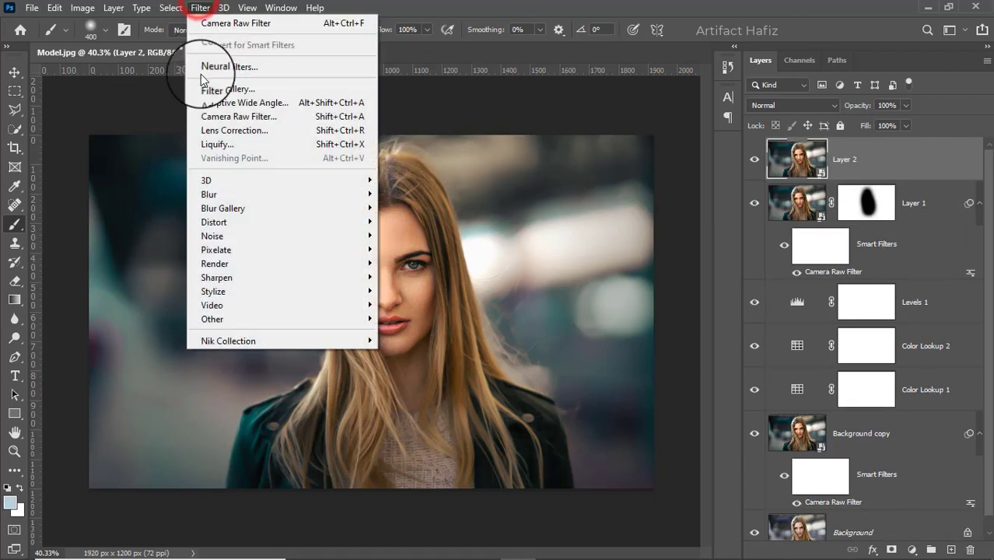
mouse_move(318, 339)
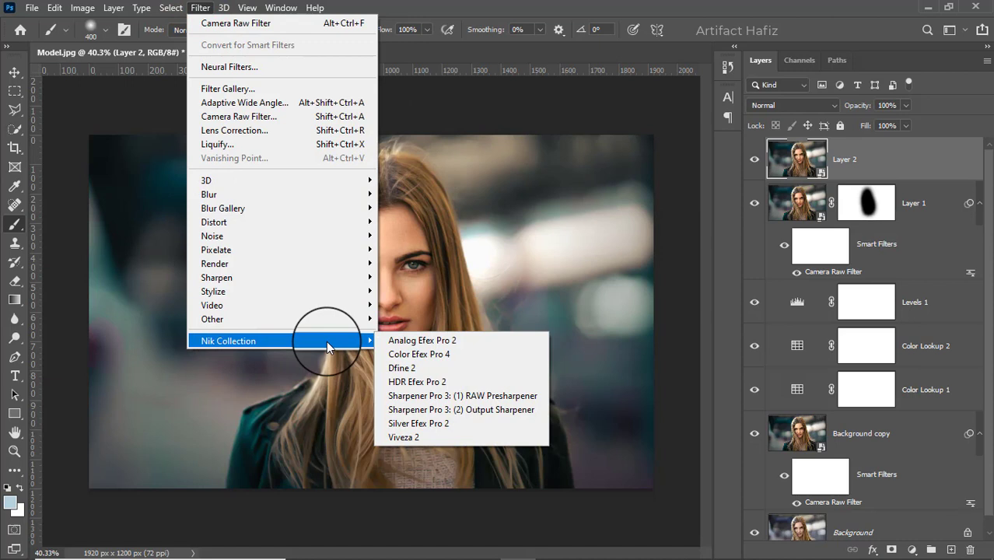
left_click(393, 355)
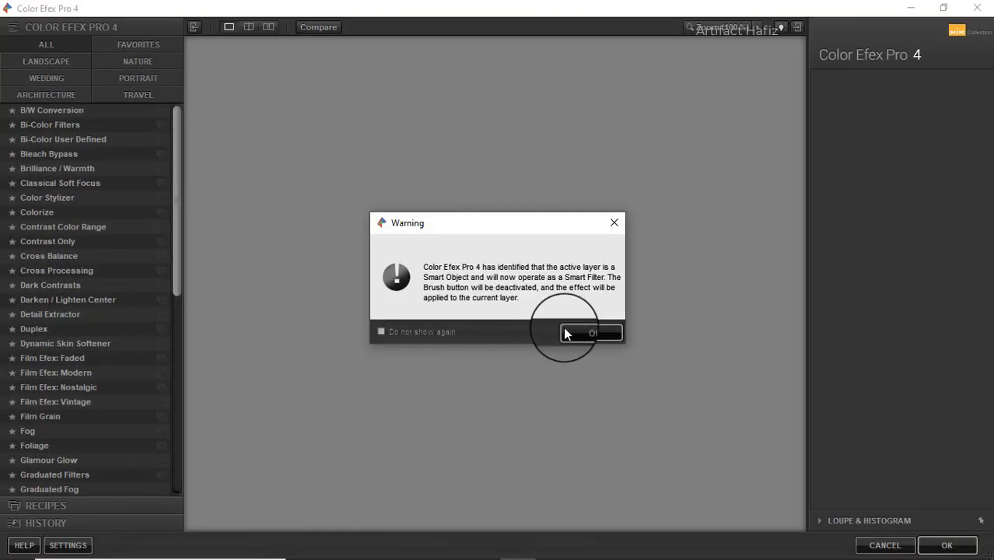
left_click(564, 333)
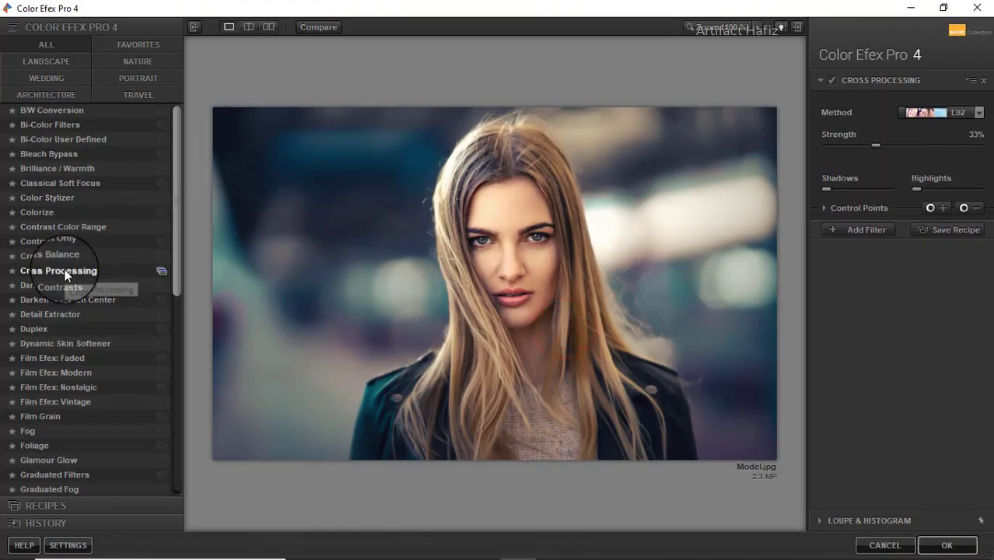
left_click(60, 275)
left_click(926, 118)
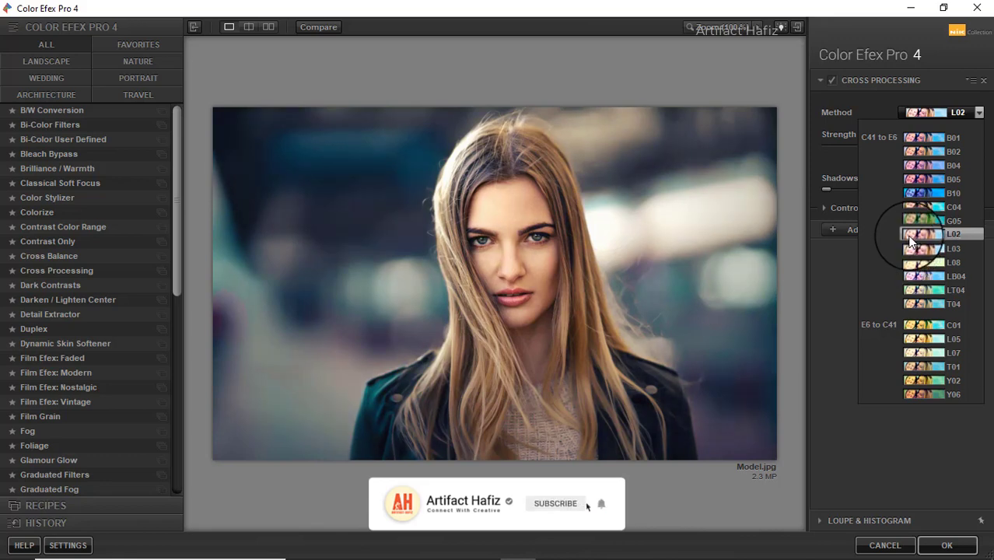
left_click(910, 248)
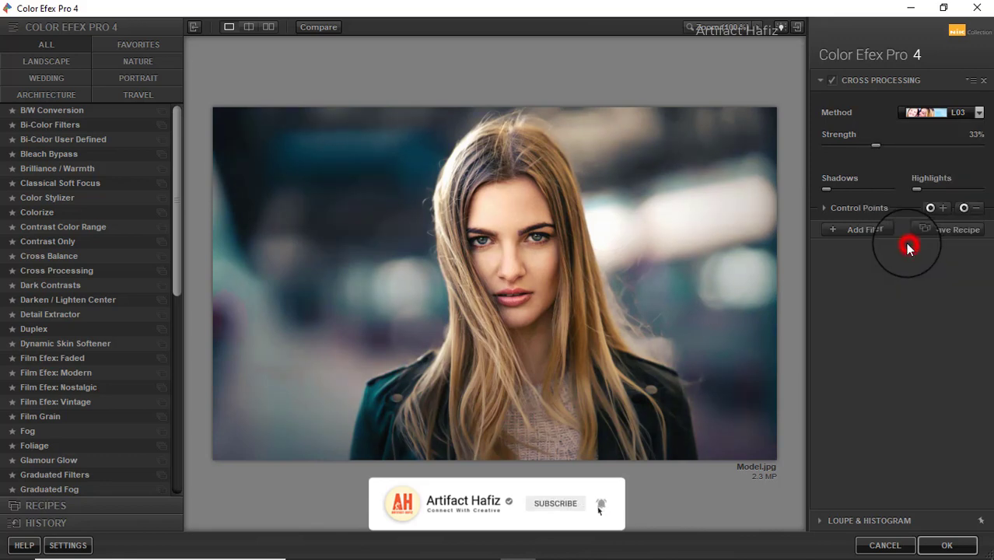
Preview Cross Processing off and on, set its strength to 10%, and apply the filter to the layer
left_click(832, 80)
left_click(834, 79)
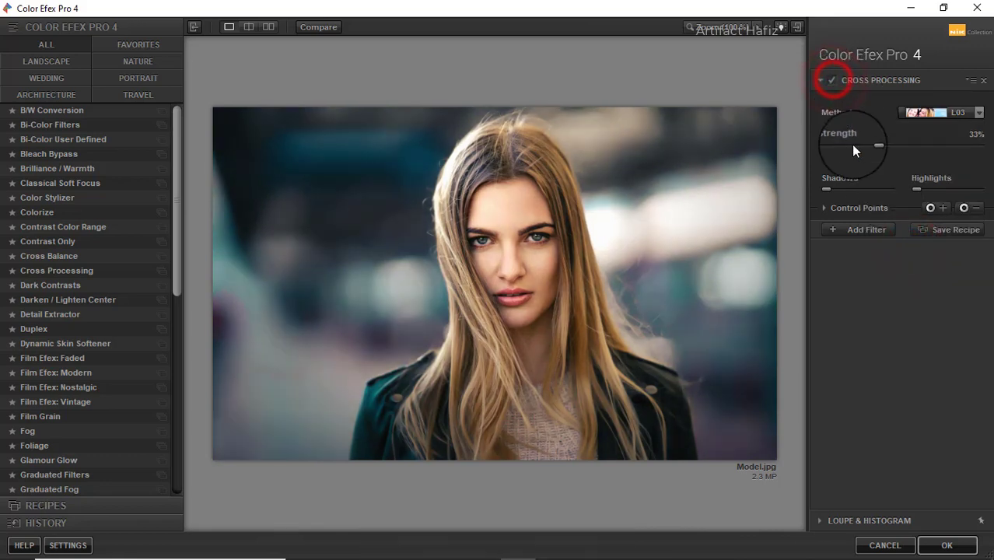
left_click(876, 141)
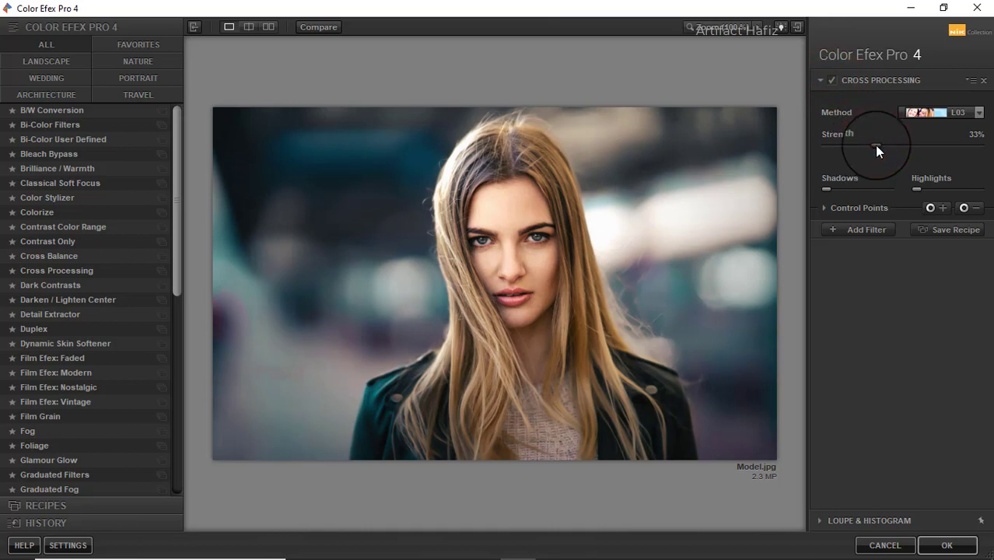
left_click_drag(875, 145, 839, 148)
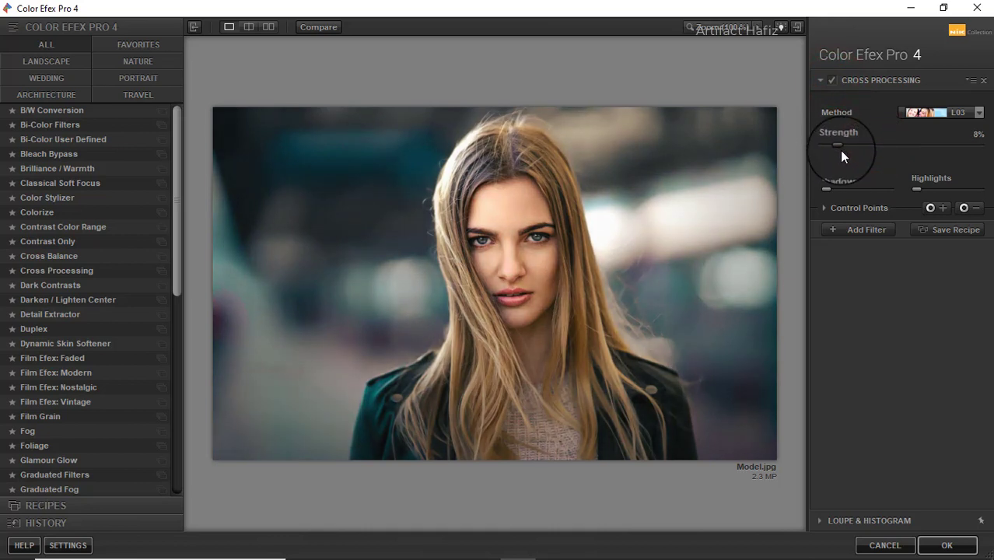
left_click(930, 543)
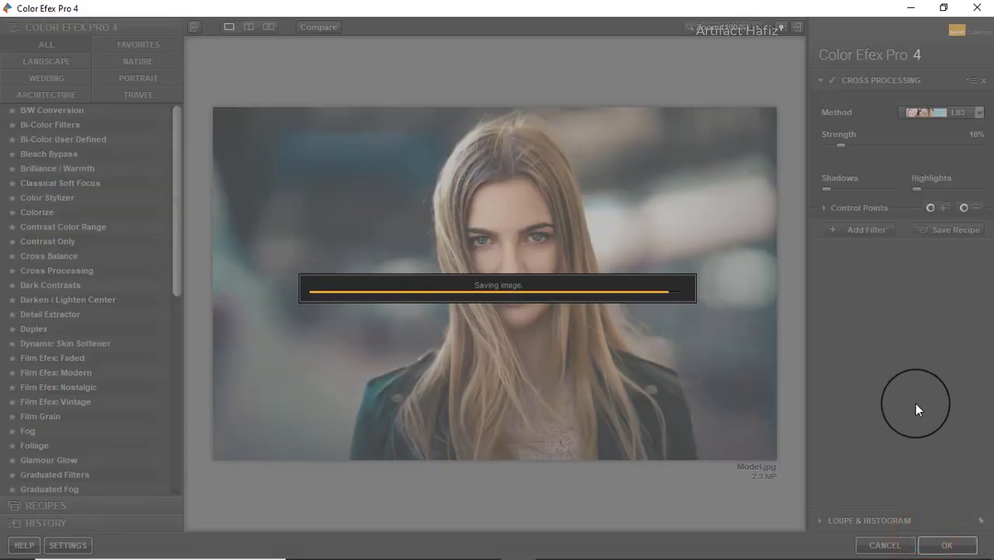
Compare the finished grade with the original by hiding and restoring all layers except Background
scroll(855, 369, "down", 2)
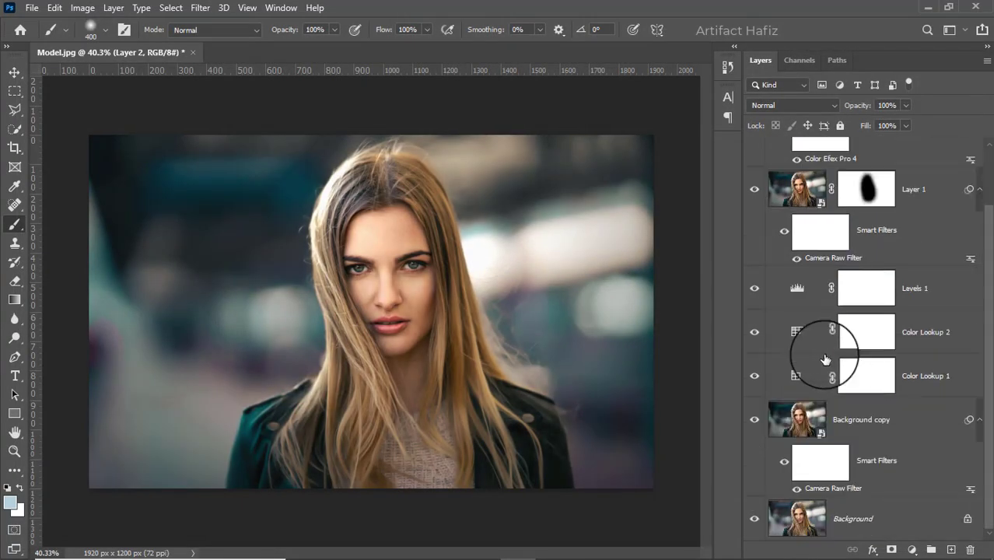
left_click(753, 521, "alt")
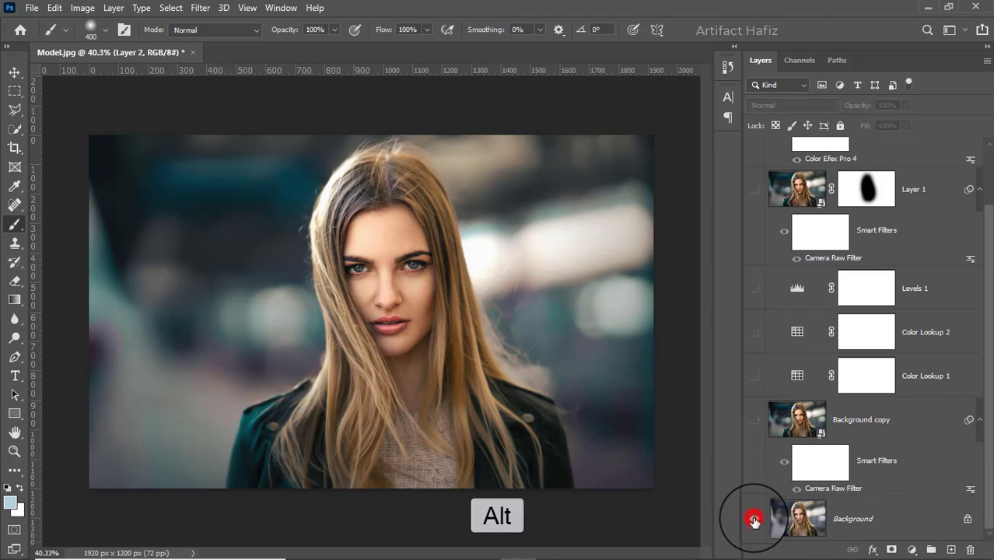
left_click(754, 520, "alt")
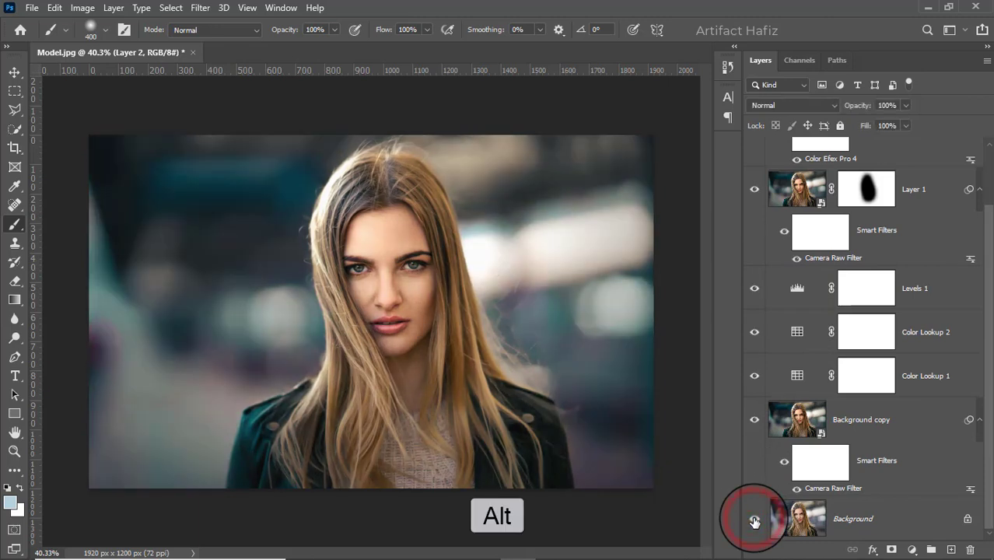
left_click(753, 521, "alt")
left_click(754, 521, "alt")
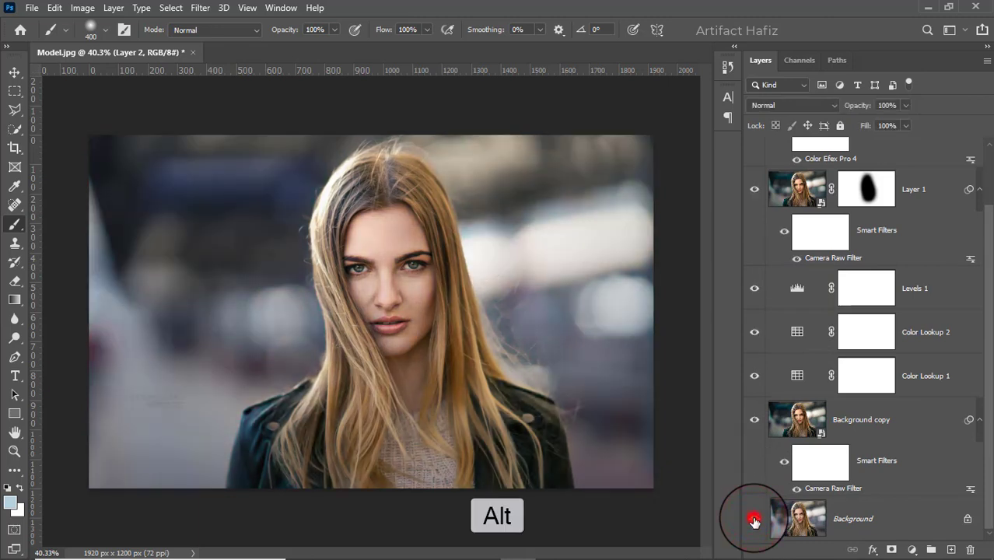